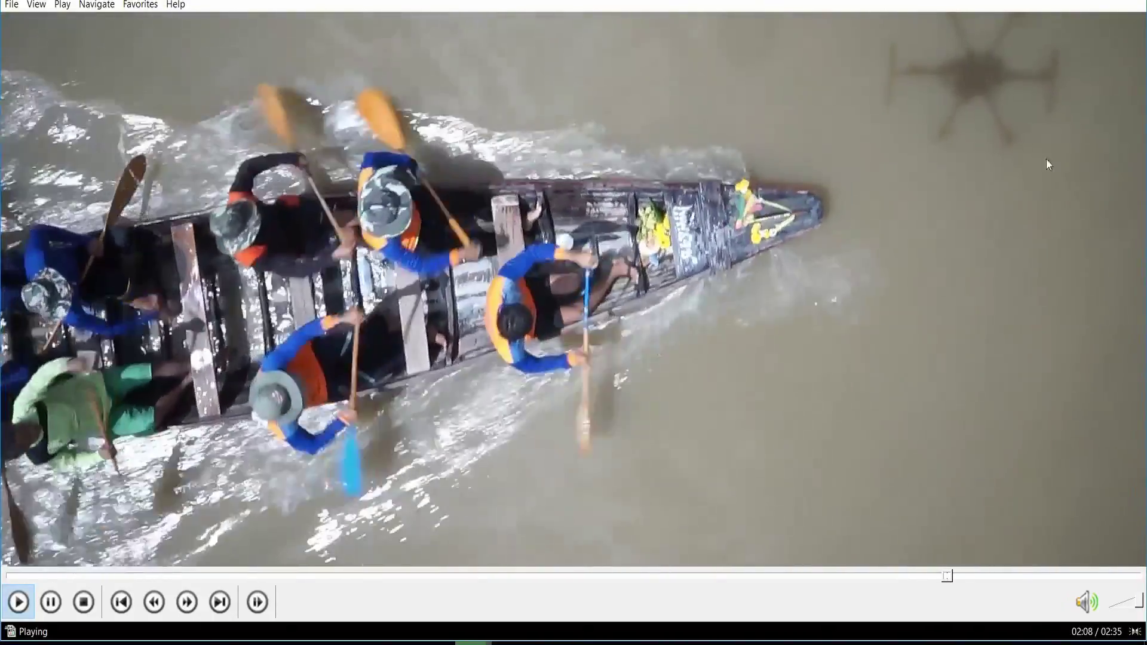
- Pause the aerial boat clip, then resume it full screen to show the drone's shadow
click(997, 71)
double_click(997, 72)
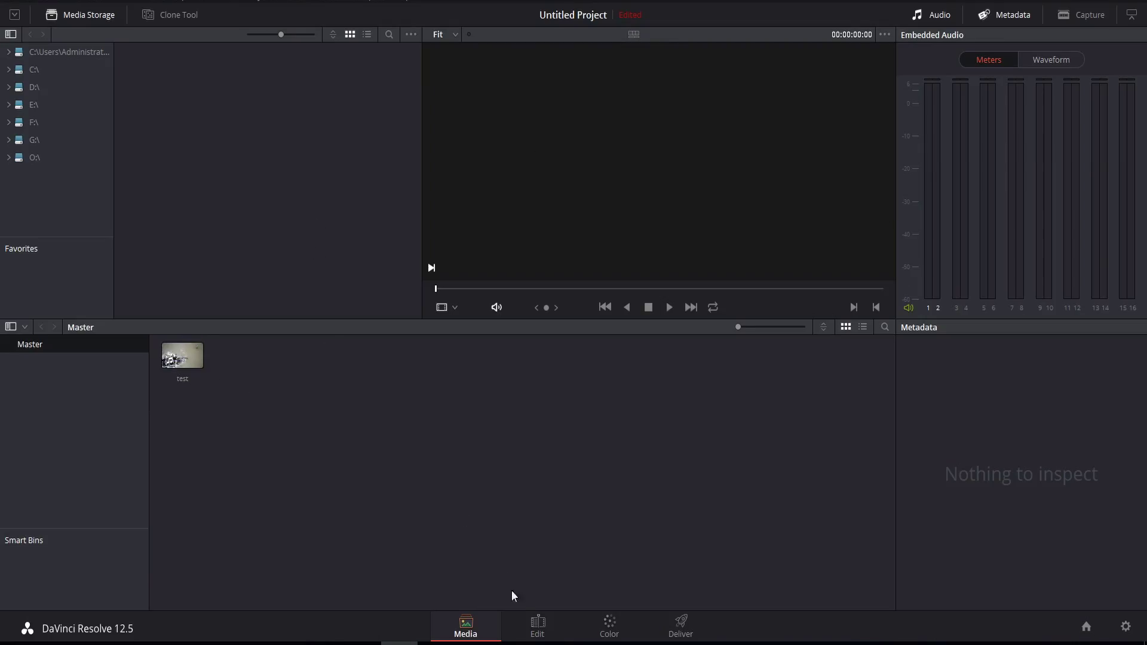
- Place the test clip in a new Timeline 1 and raise it onto Video 2
click(538, 624)
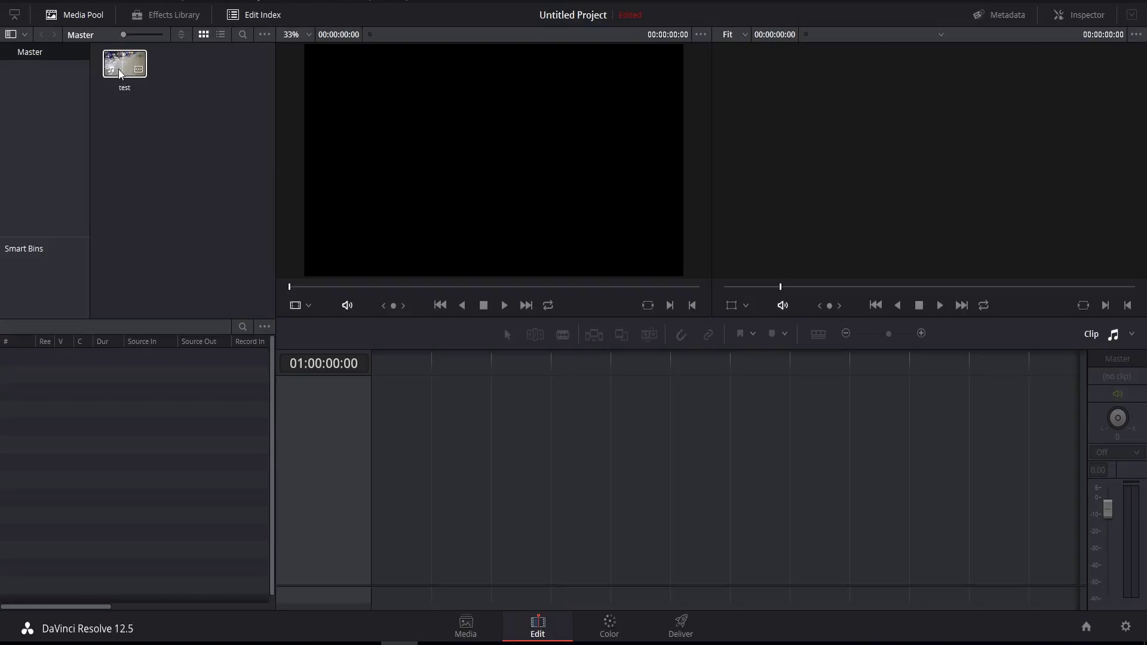
drag(120, 74, 407, 491)
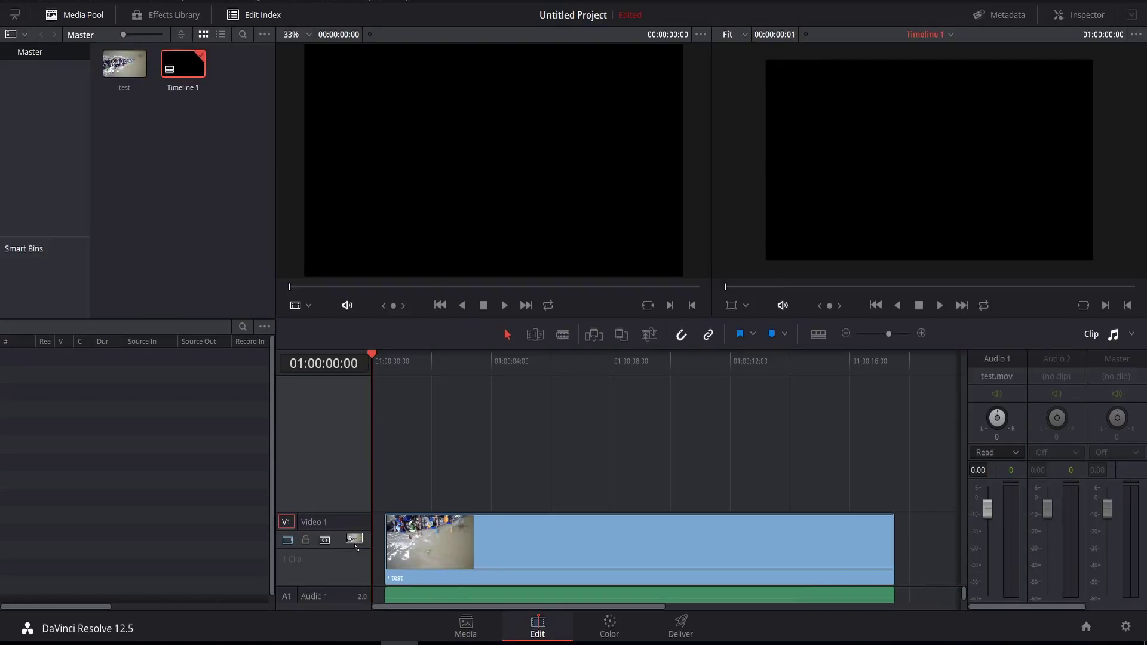
drag(355, 544, 629, 426)
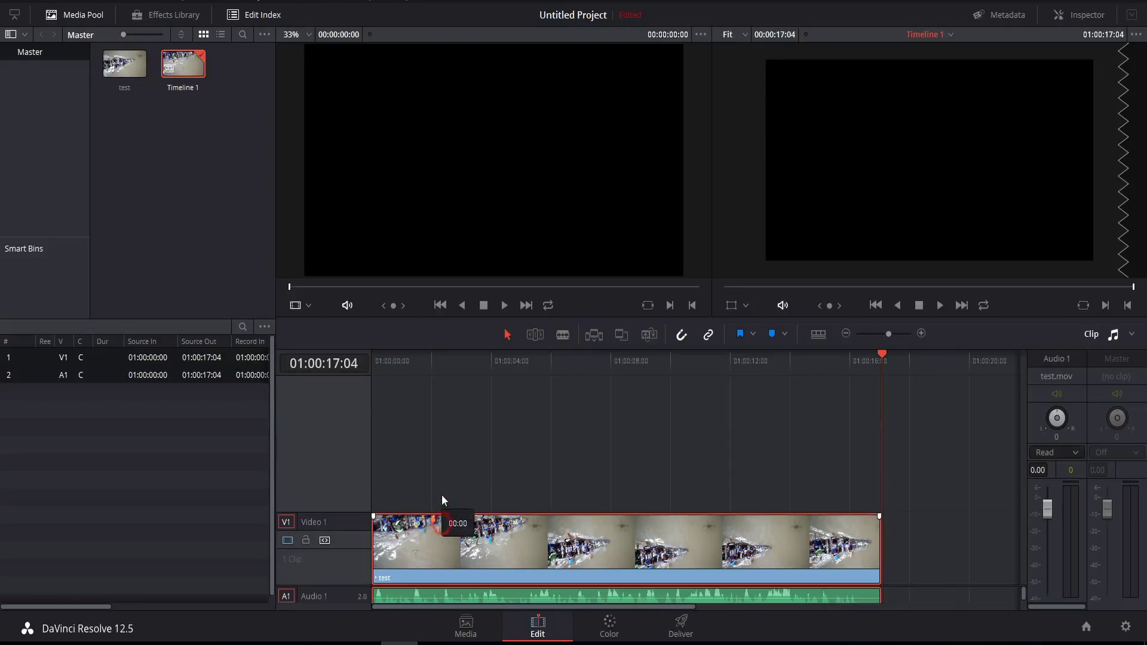
drag(449, 529, 439, 488)
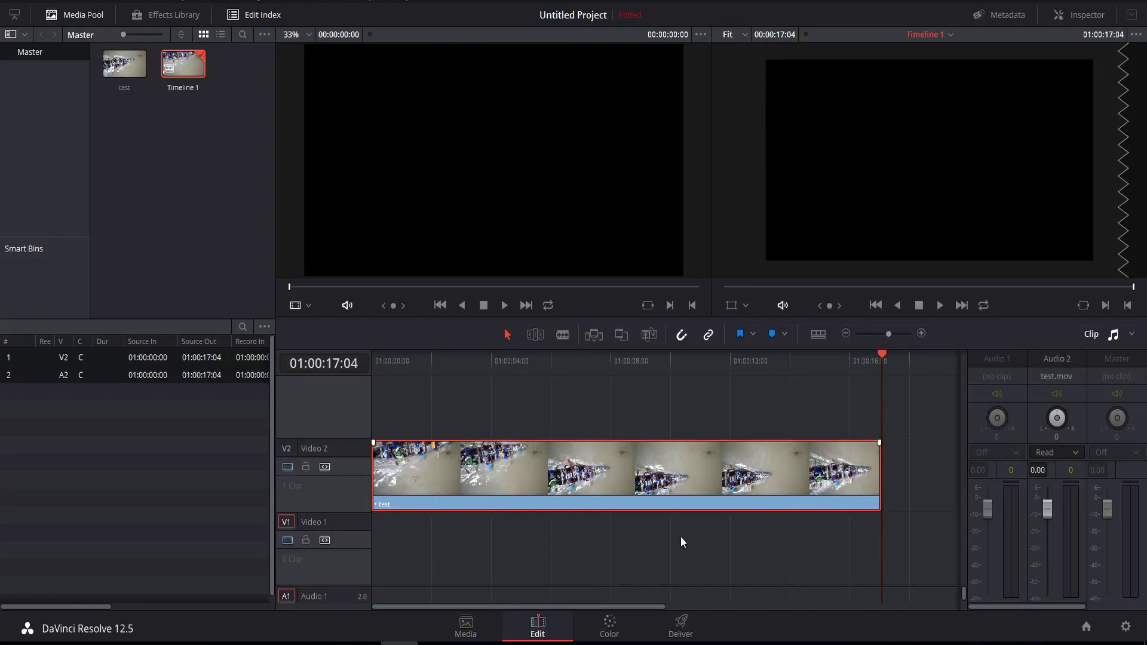
- Show the test clip's first frame on the Color page
click(628, 625)
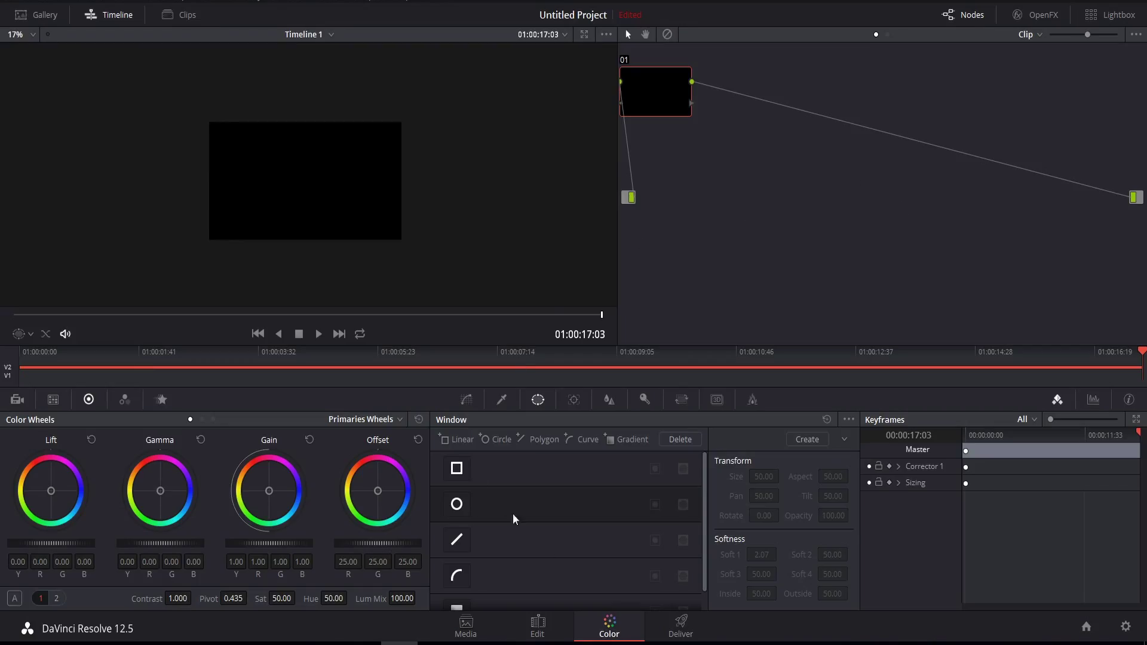
click(40, 315)
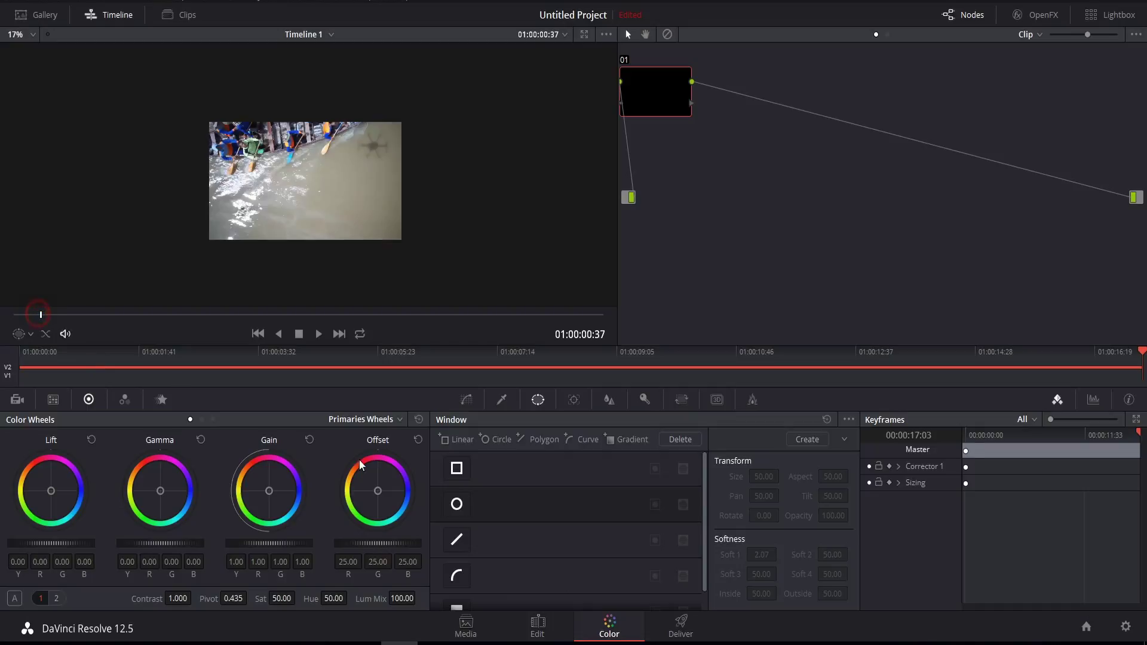
click(15, 314)
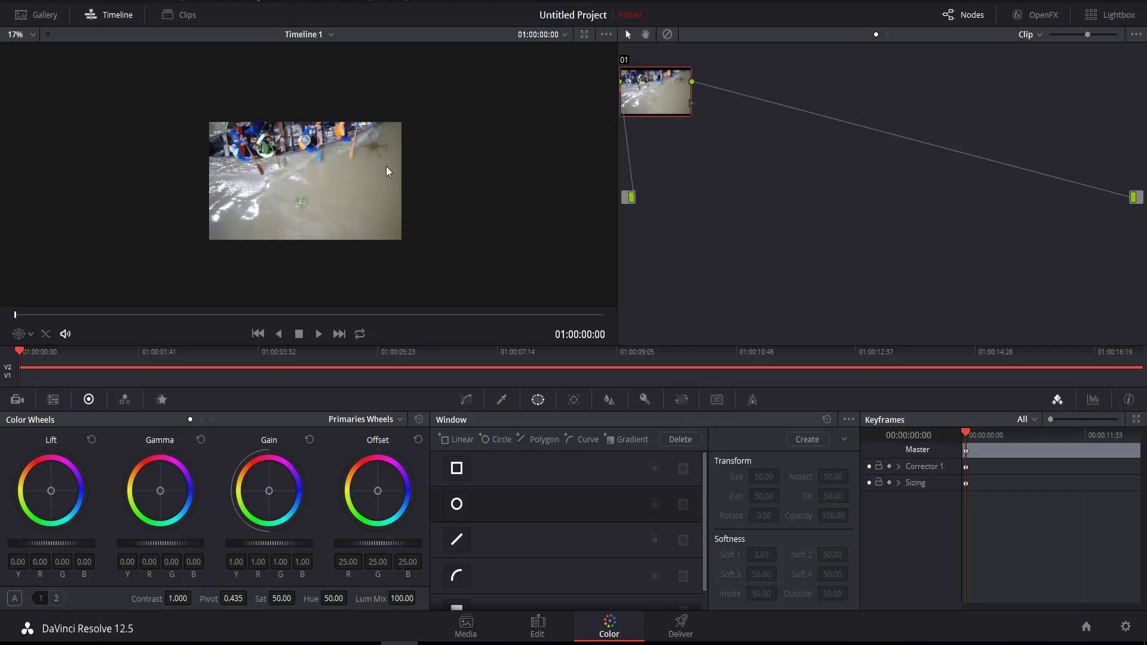
- Zoom and pan the viewer to enlarge the drone shadow
scroll(411, 186, up, 1)
scroll(413, 186, up, 2)
scroll(427, 181, up, 3)
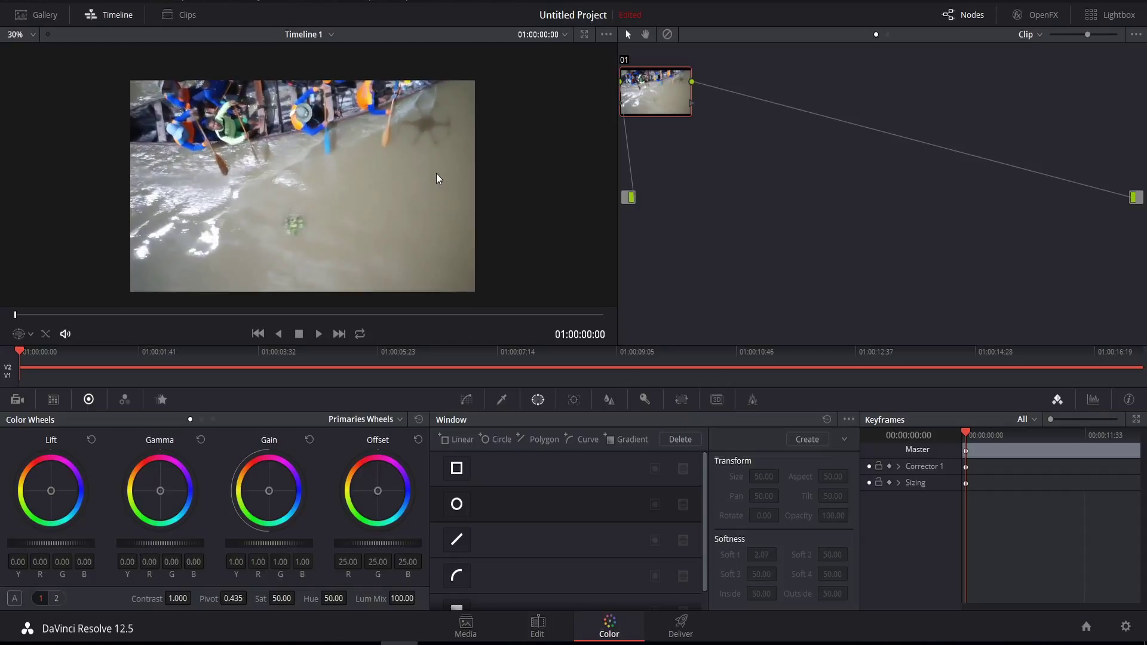
scroll(478, 162, up, 1)
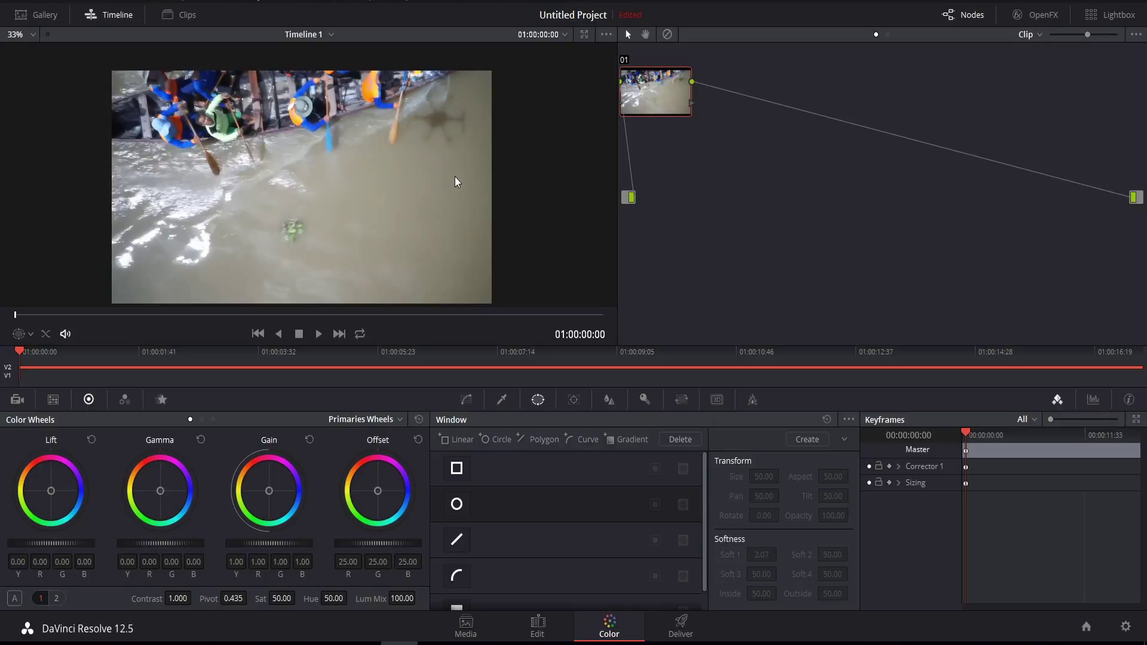
drag(459, 178, 407, 213)
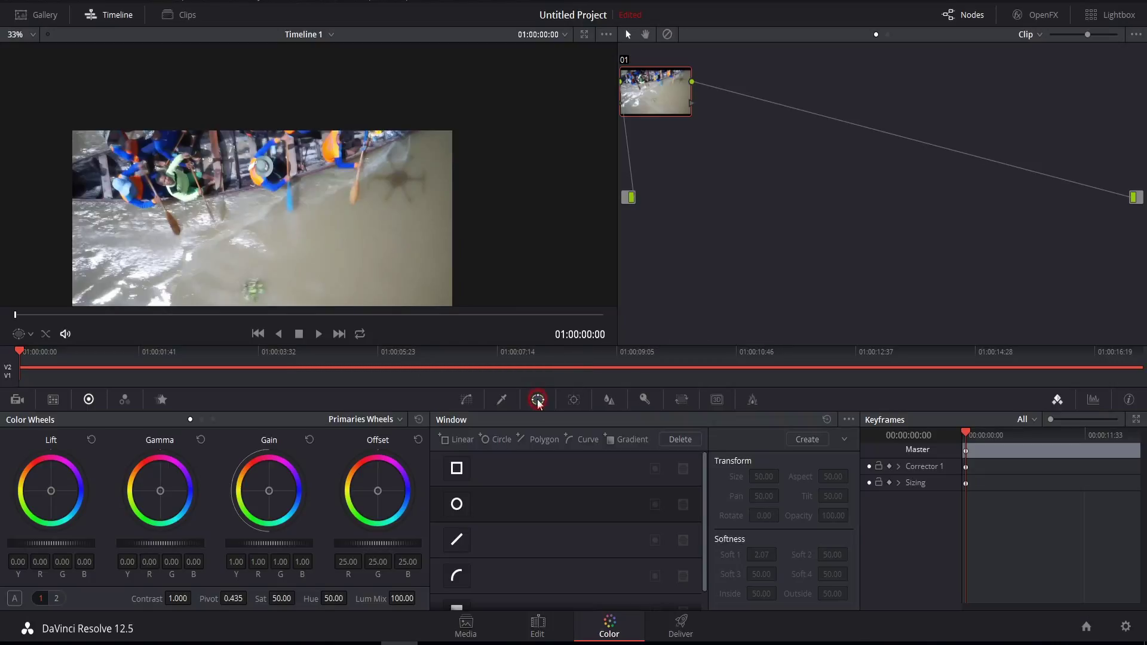
- Start a Curve window and place points around the shadow's left side and bottom
click(460, 577)
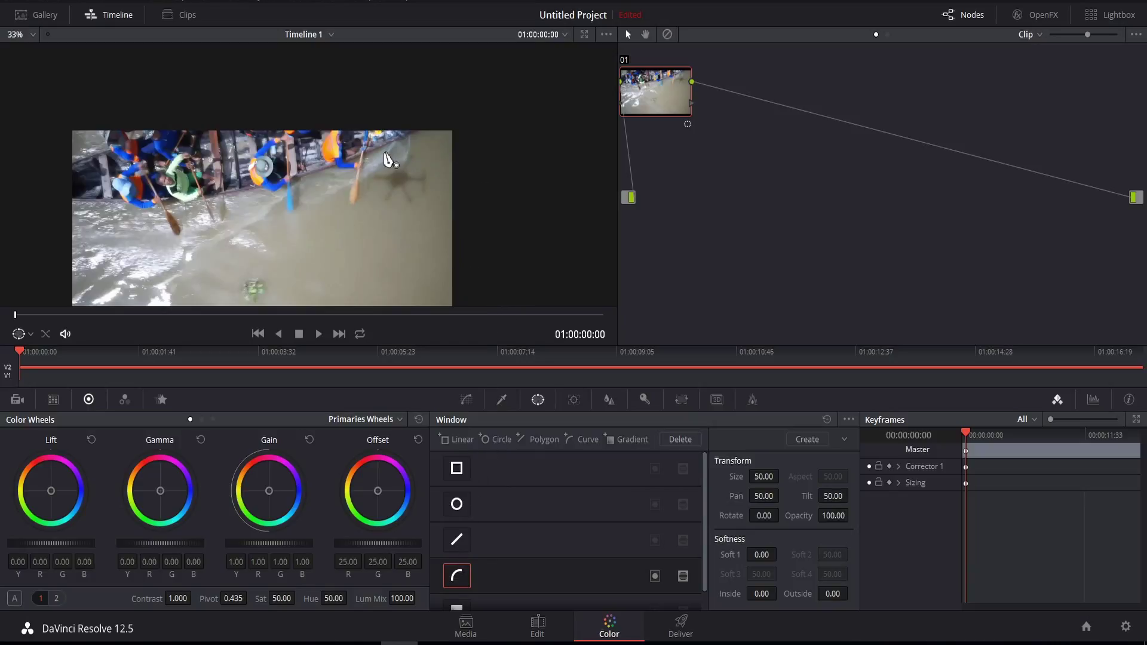
click(384, 153)
click(375, 165)
click(362, 167)
click(362, 197)
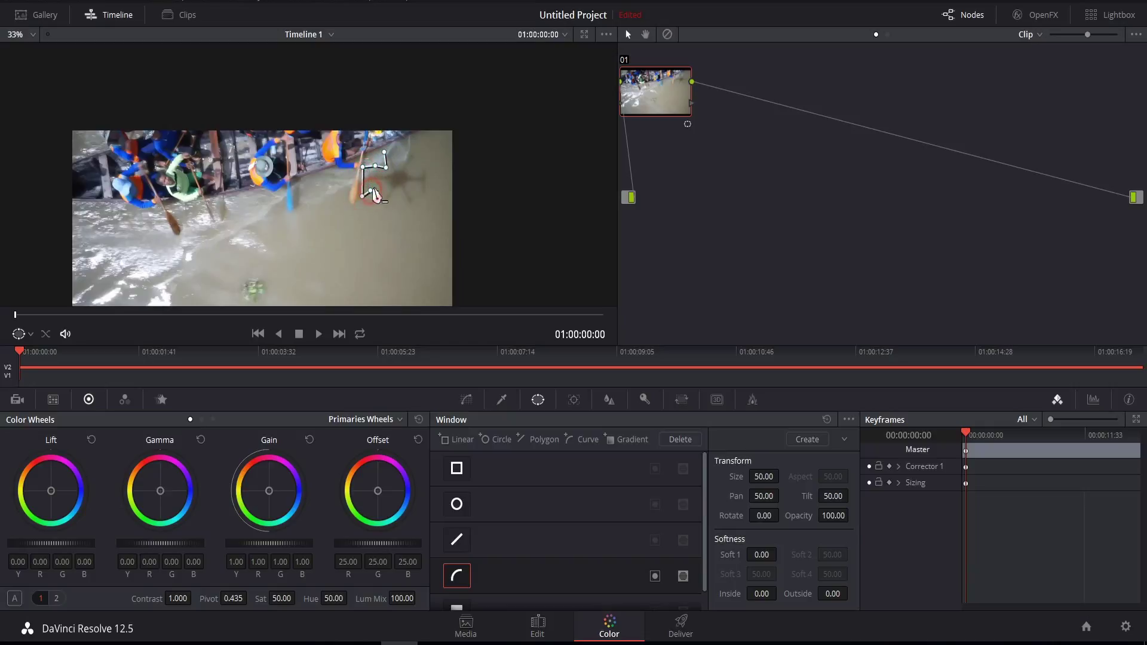
click(377, 203)
click(388, 207)
click(396, 192)
click(406, 209)
click(423, 205)
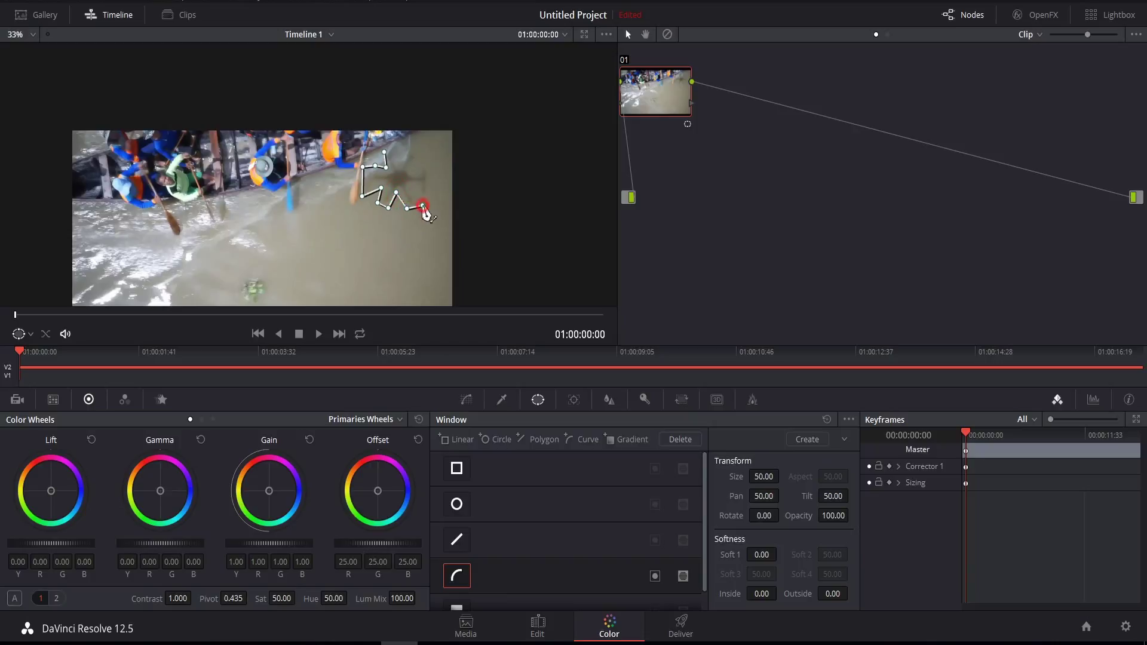
- Continue the curve around the shadow's right arms and top, closing it at the first point
click(412, 184)
click(422, 197)
click(429, 195)
click(429, 162)
click(410, 169)
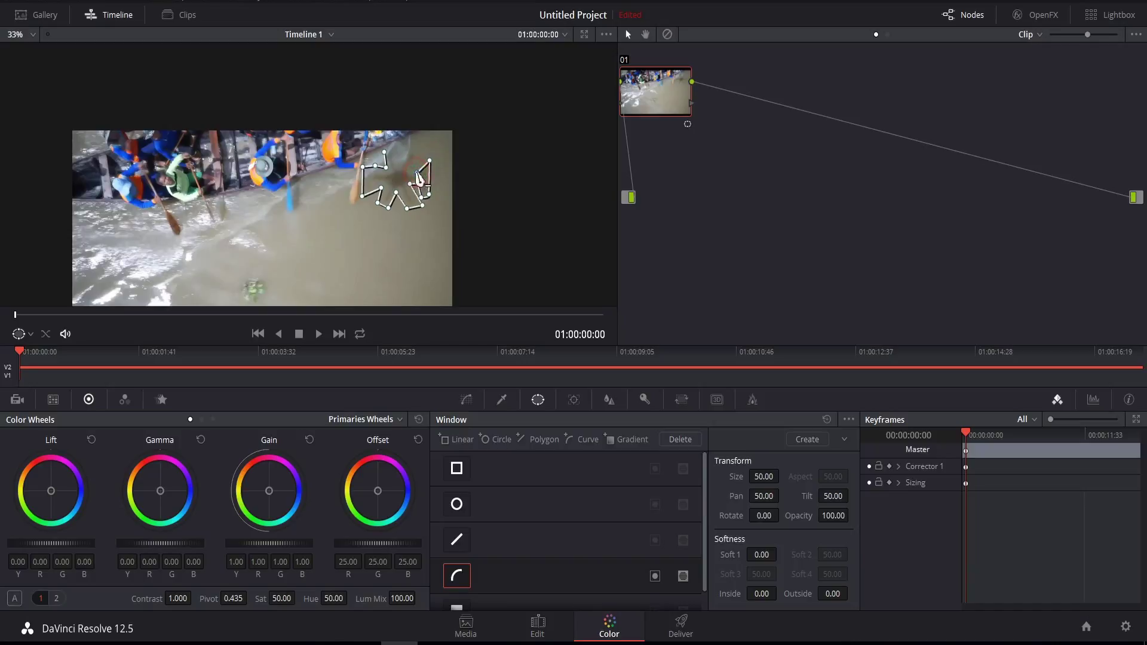
click(417, 173)
click(418, 152)
click(409, 153)
click(393, 152)
click(384, 151)
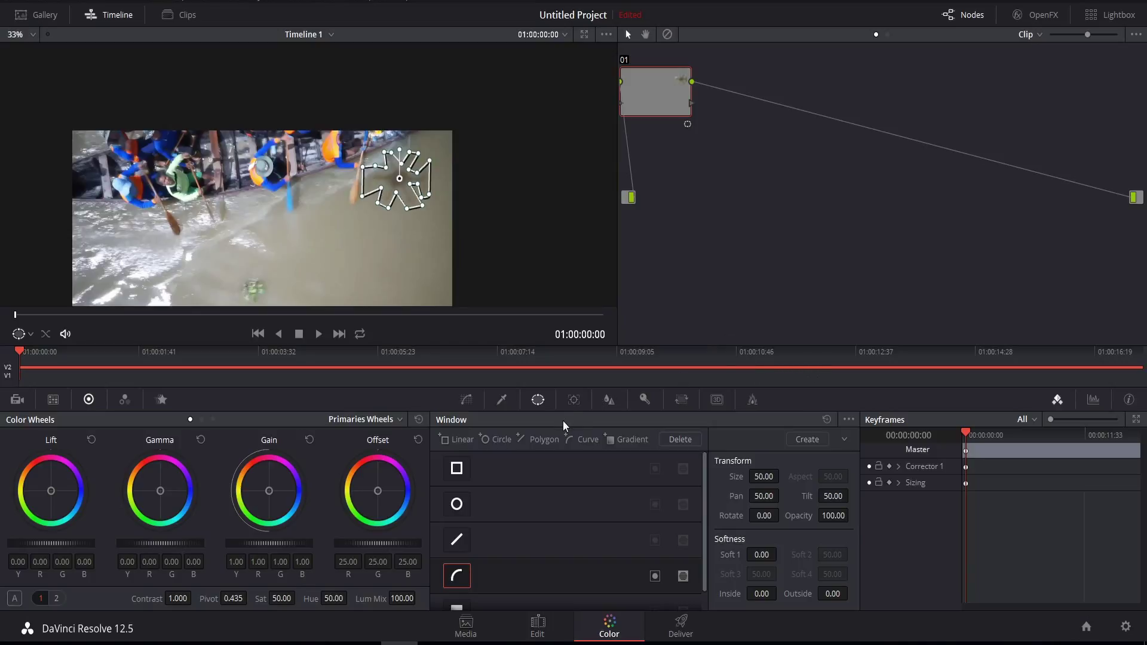
- Check the Tracker's Window mode and track the shadow window forward with Ctrl+T
click(574, 400)
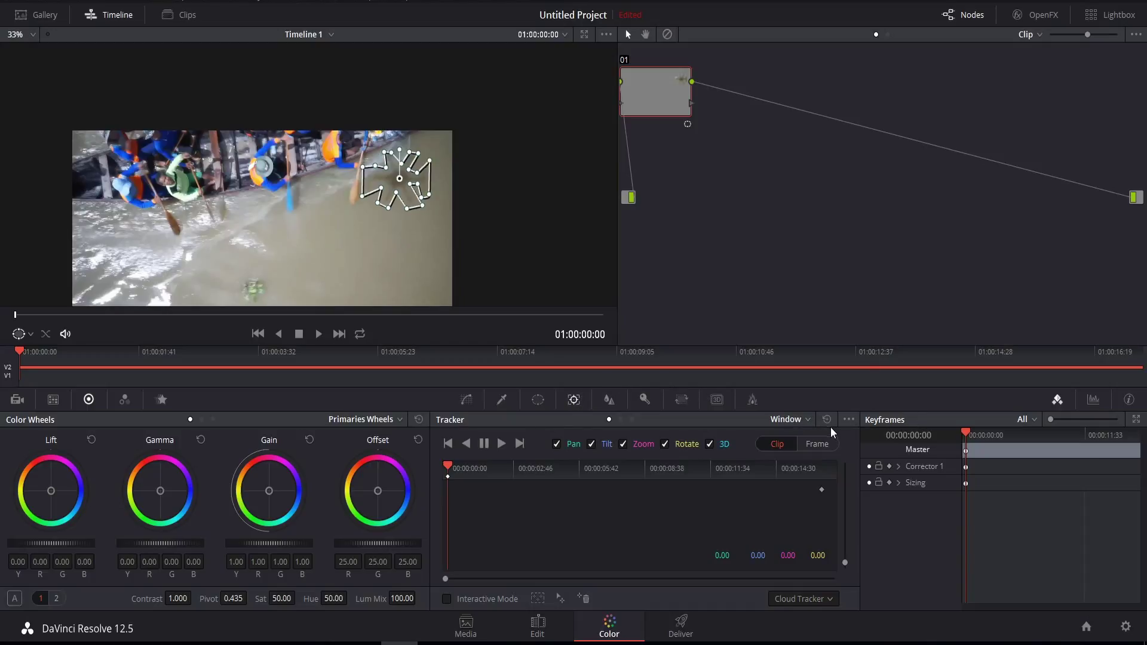
click(803, 419)
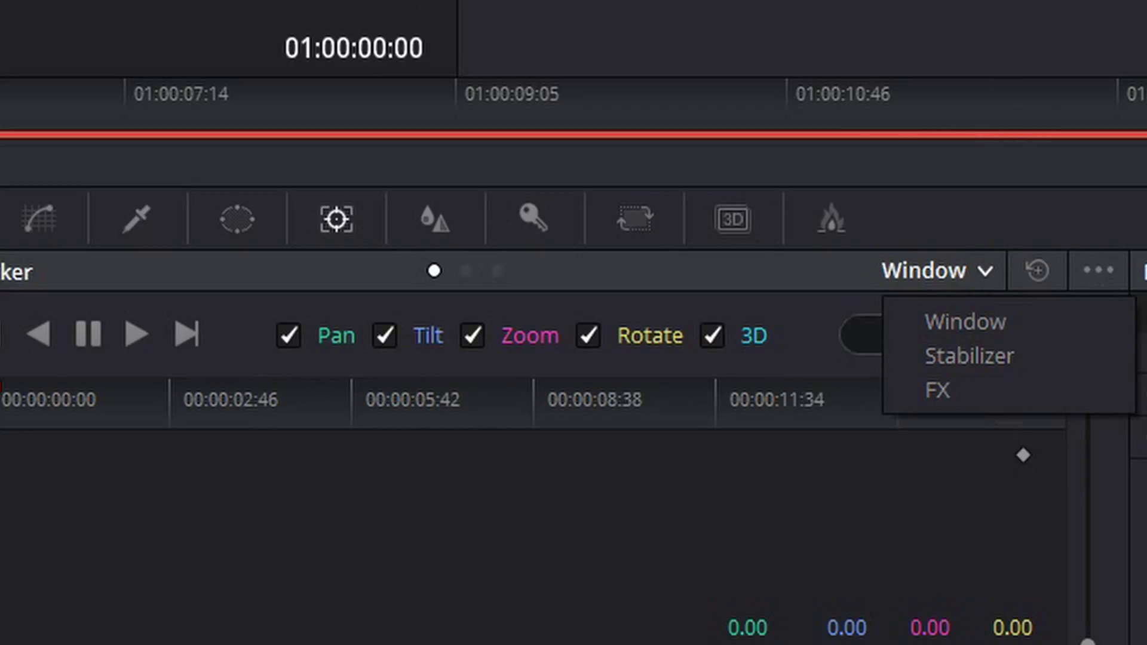
click(965, 281)
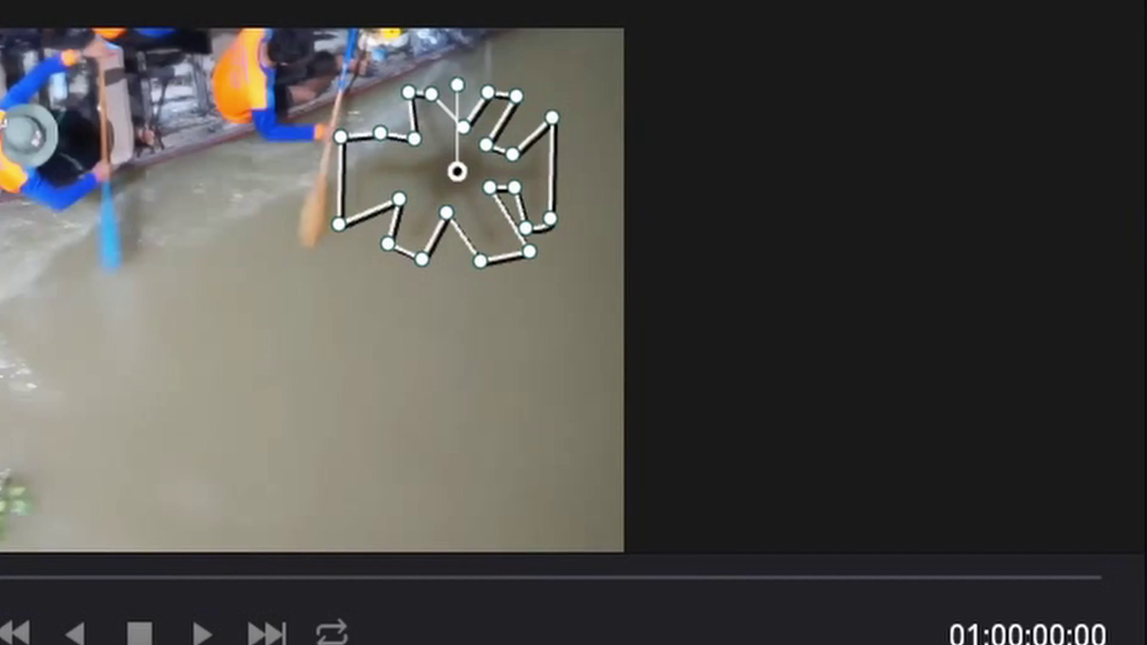
key(ctrl+t)
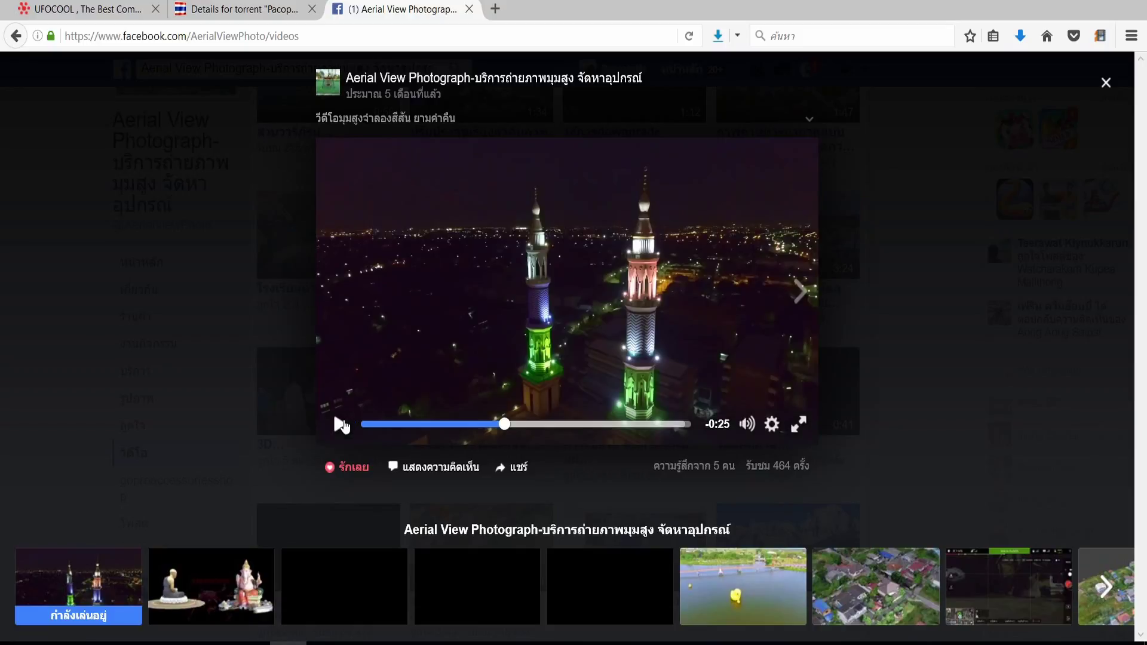
- Play the Facebook aerial night video of the illuminated minarets
click(339, 423)
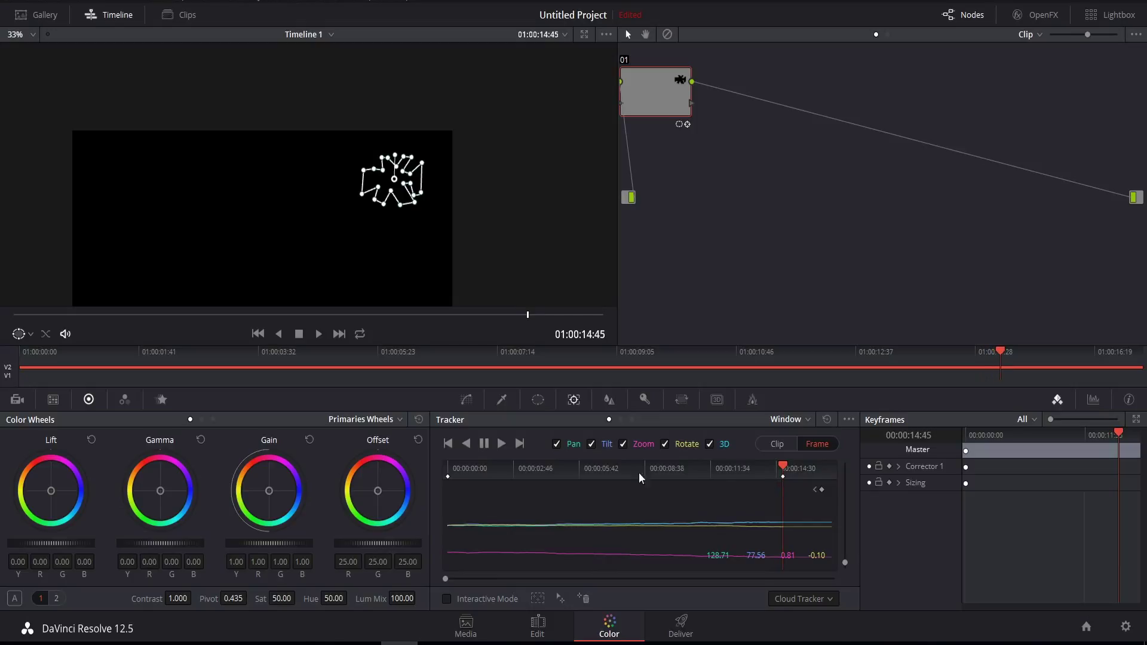
- Return to the Edit page showing Timeline 1's test clip on Video 2
click(533, 618)
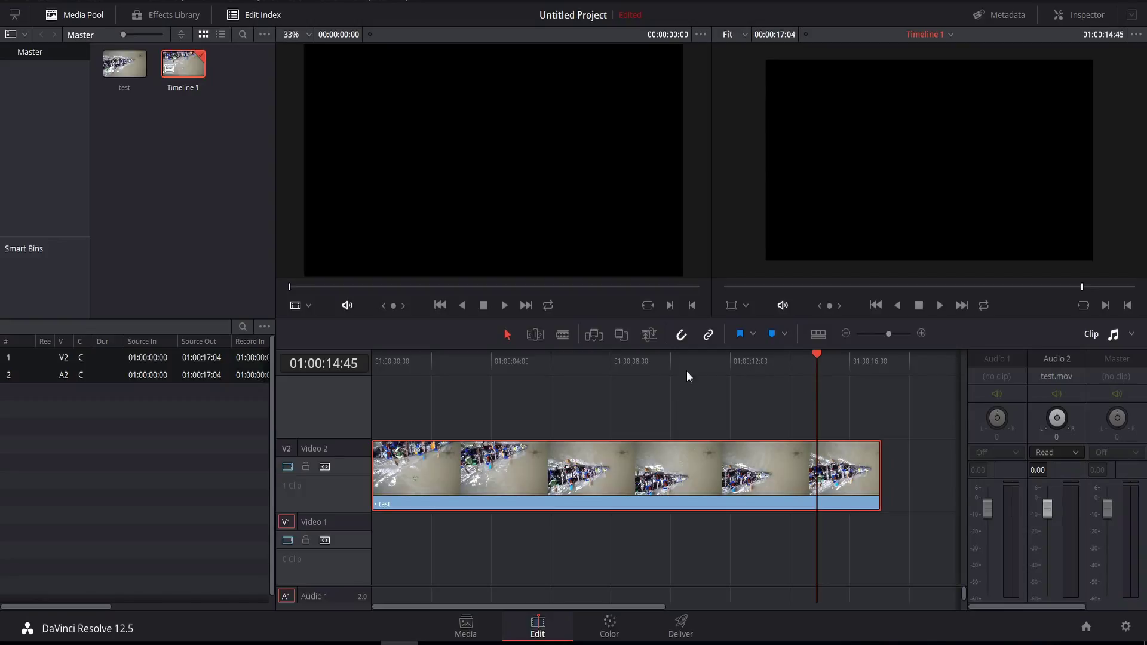
- Move the test clip down to Video 1 and play the timeline from about 11 seconds
click(768, 365)
click(700, 368)
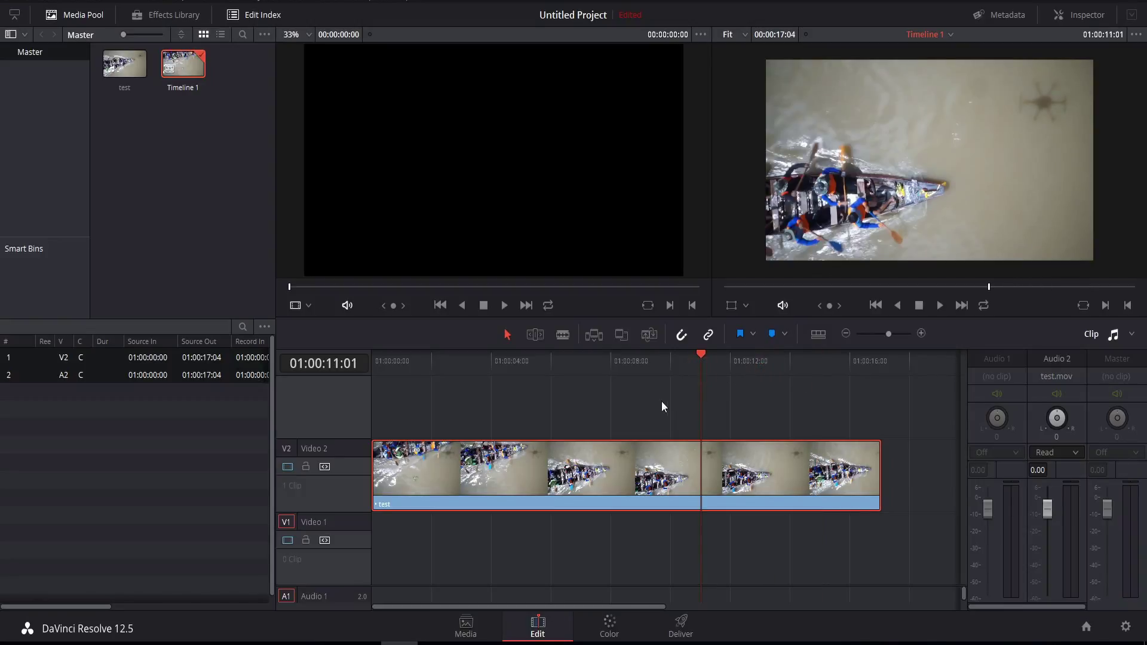
drag(572, 489, 572, 562)
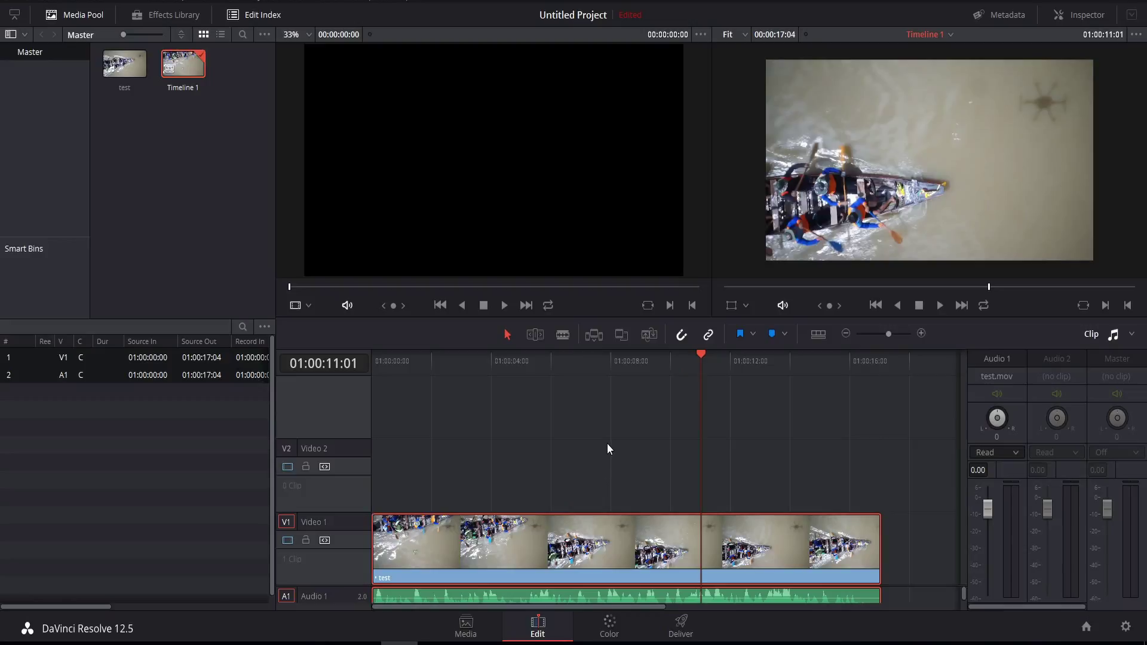
key(space)
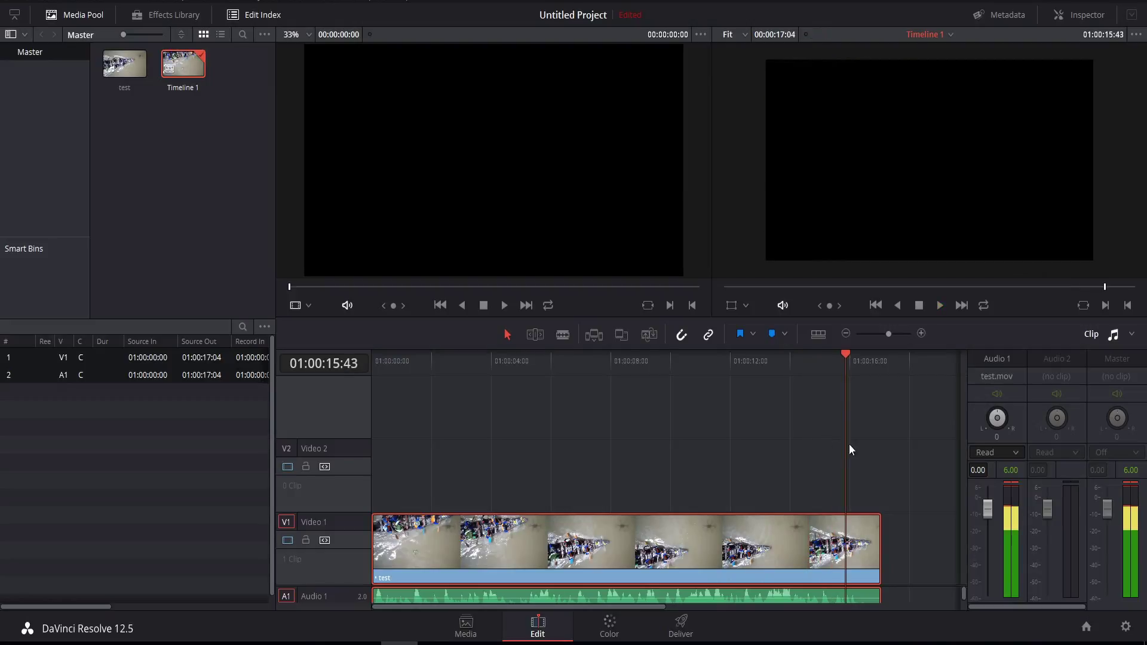
- Split the clip at 01:00:14:31, delete the tail, and move the rest up to Video 2
drag(814, 368, 808, 366)
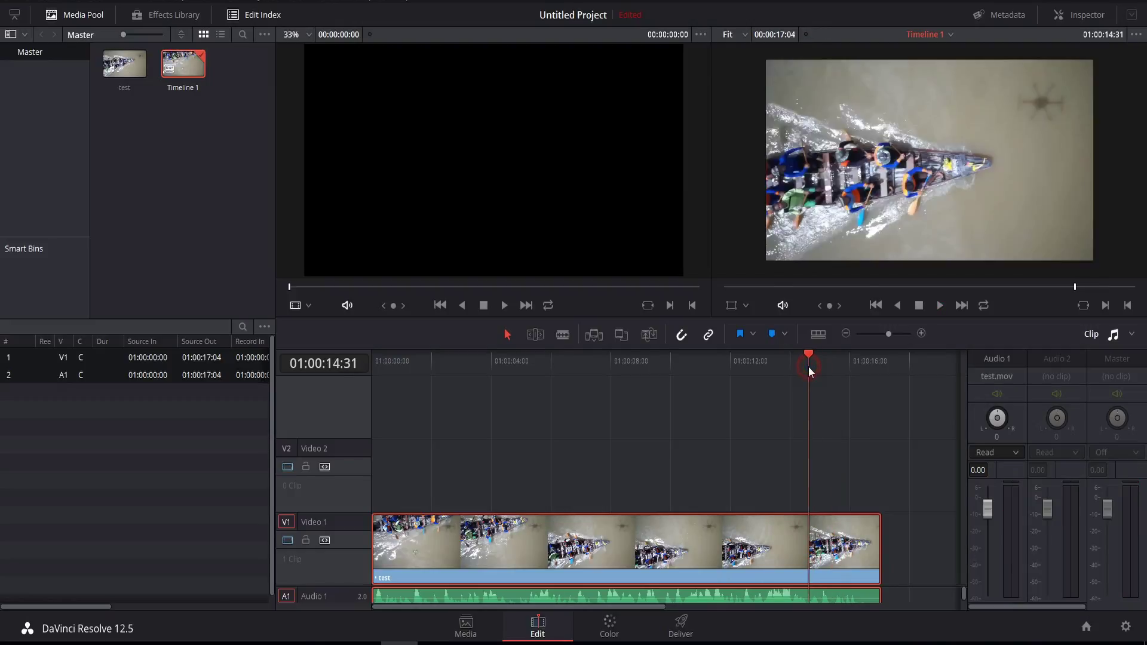
key(ctrl+b)
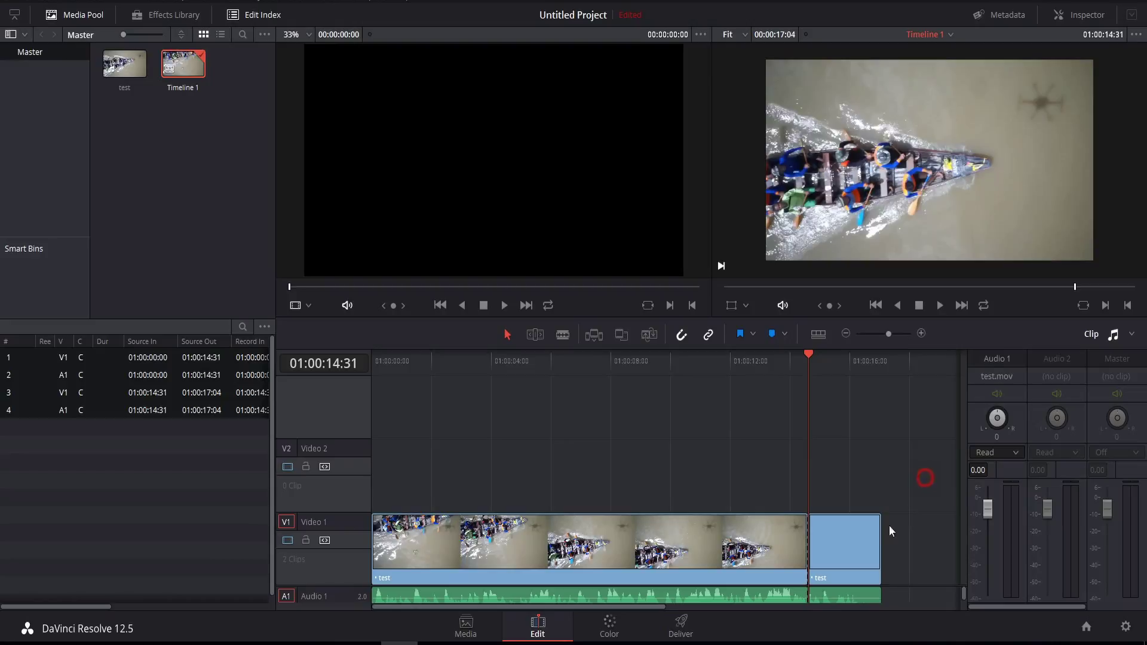
key(Delete)
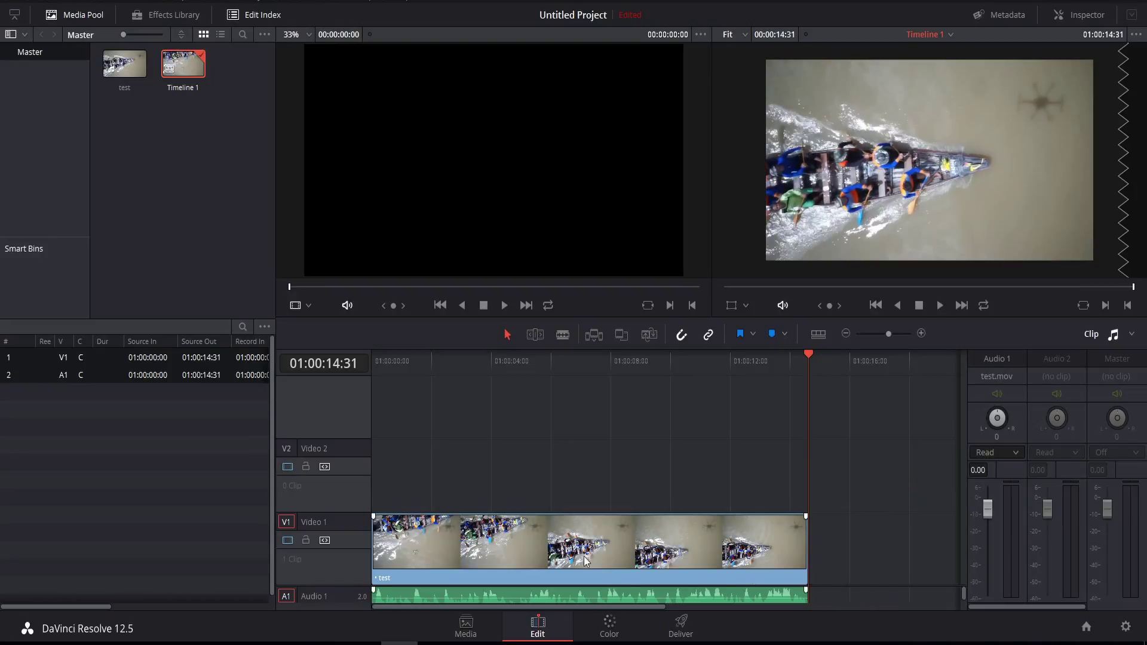
drag(544, 552, 537, 508)
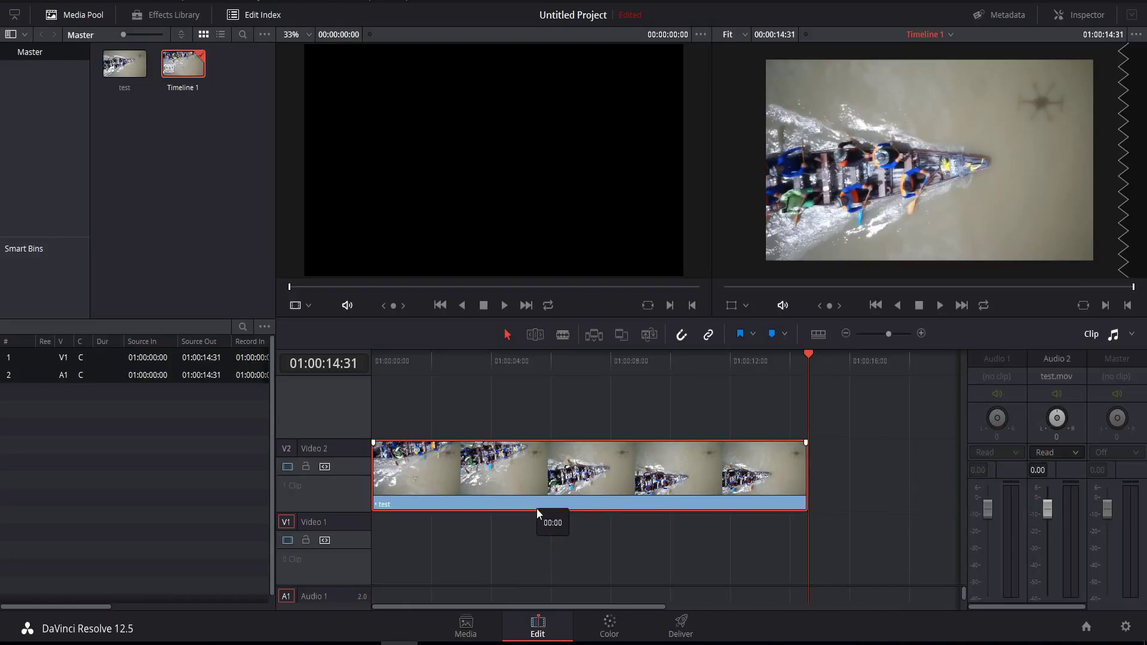
click(609, 626)
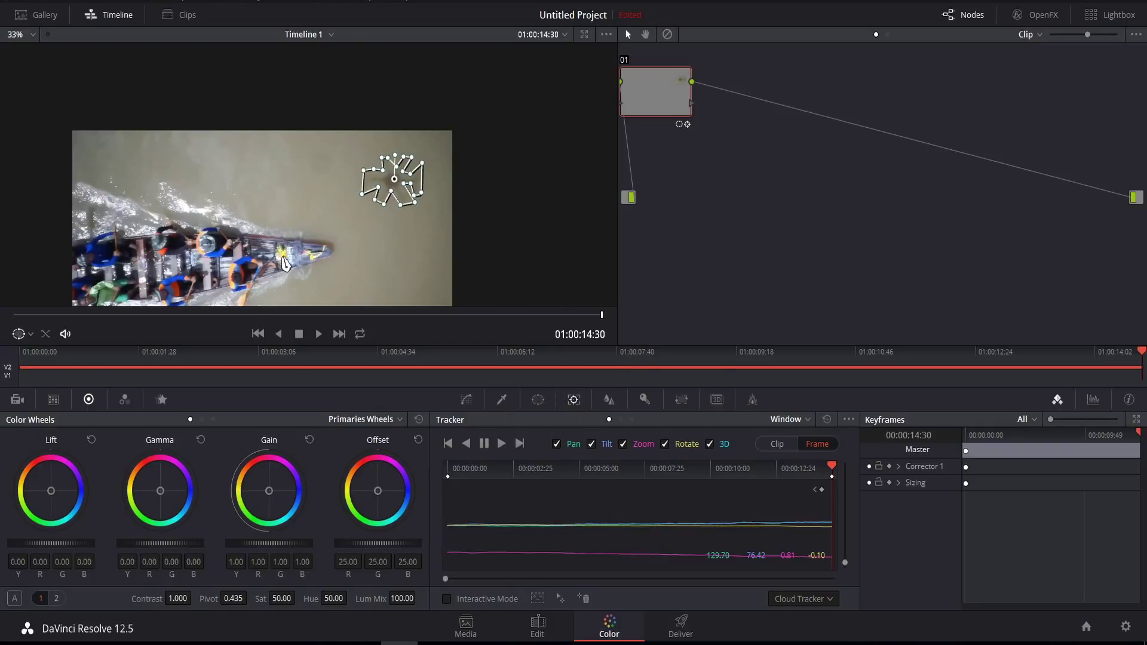
mouse_move(282, 258)
mouse_down()
mouse_move(321, 166)
mouse_move(315, 203)
mouse_up()
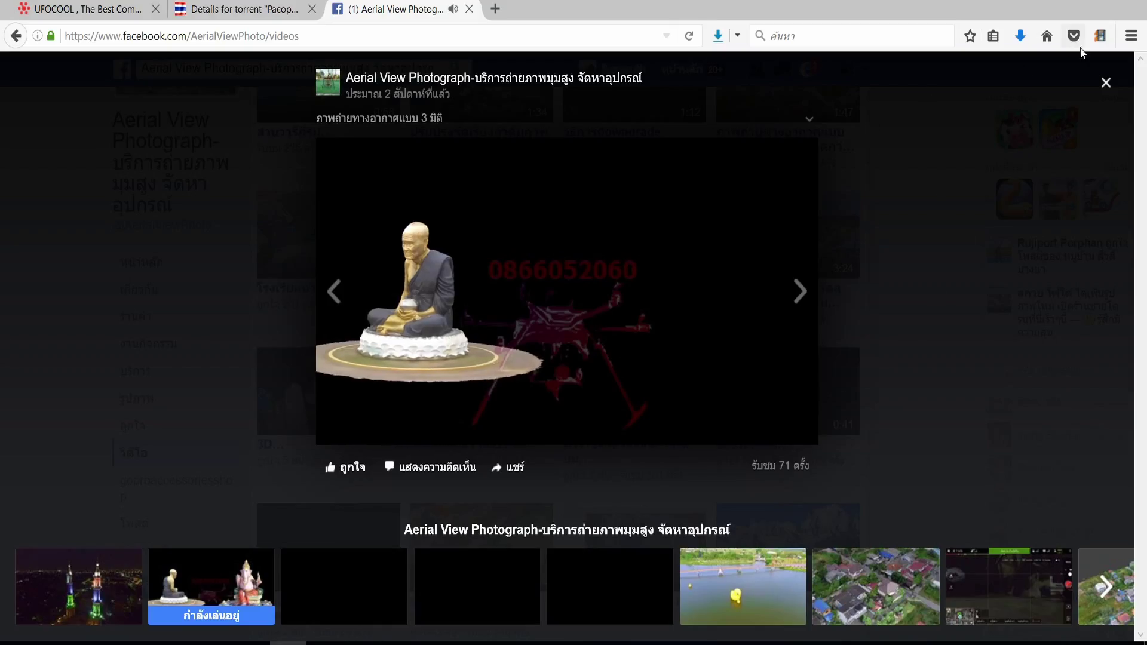
click(1103, 83)
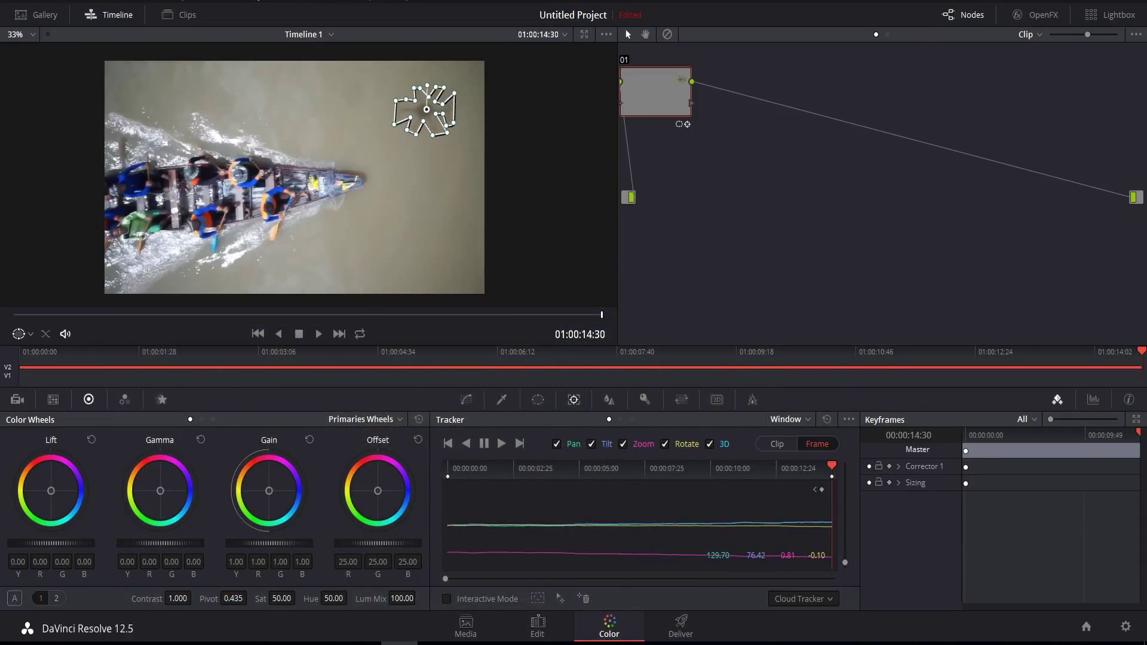
click(537, 627)
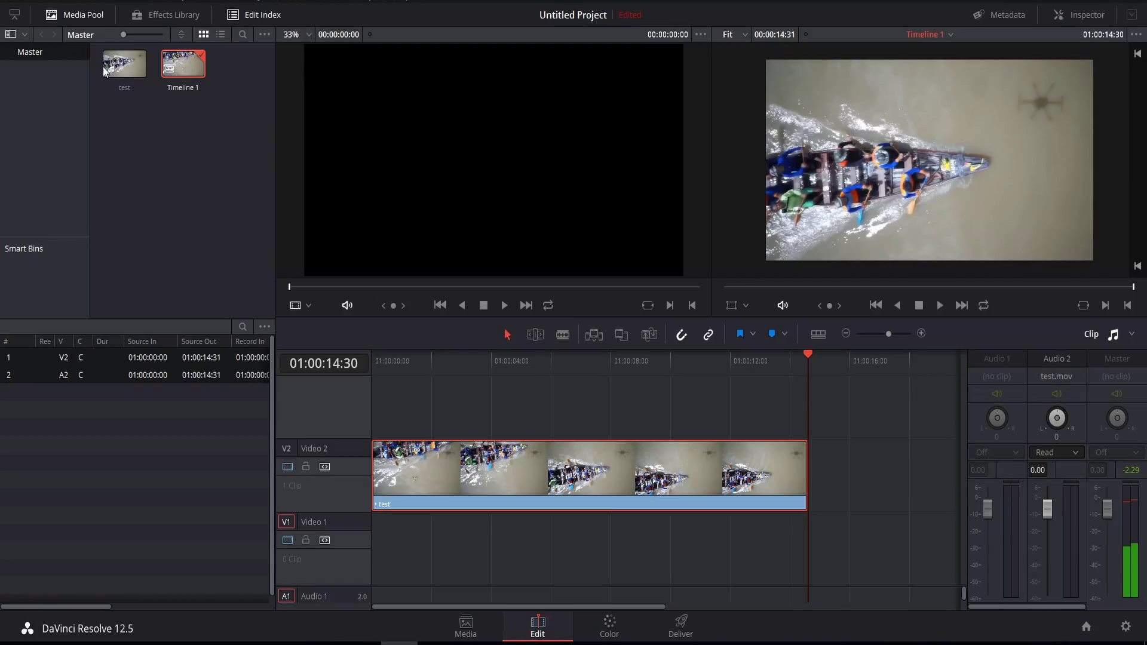
- Drop a second copy of the test clip onto Video 1 and park the playhead at 01:00:14:31
drag(103, 66, 363, 567)
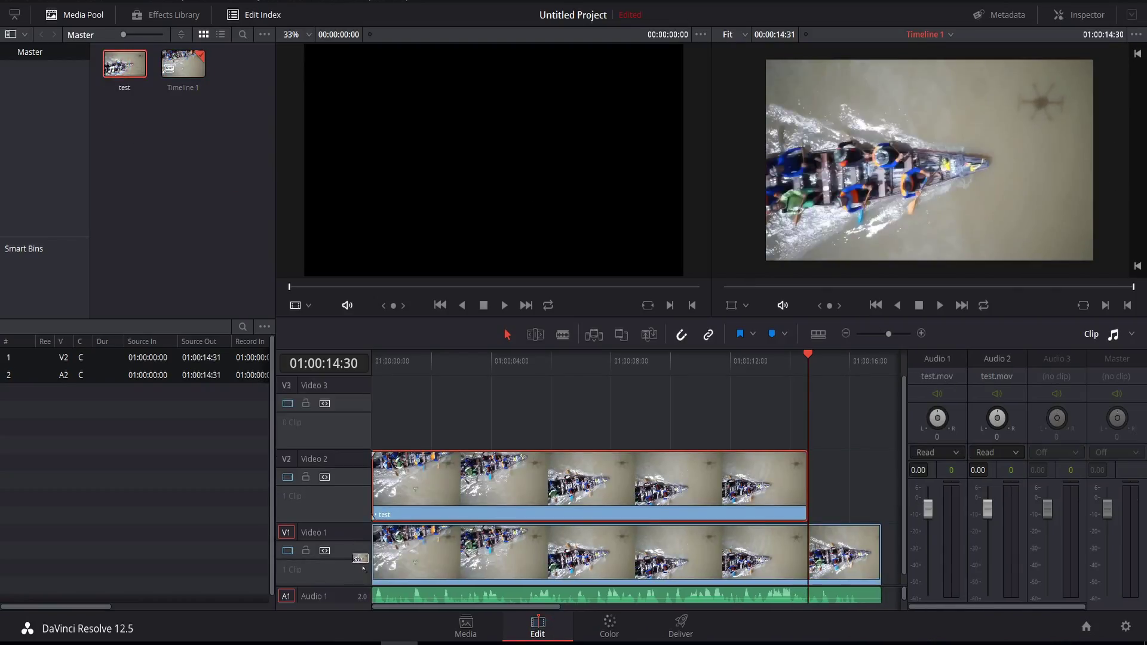
drag(396, 590, 396, 589)
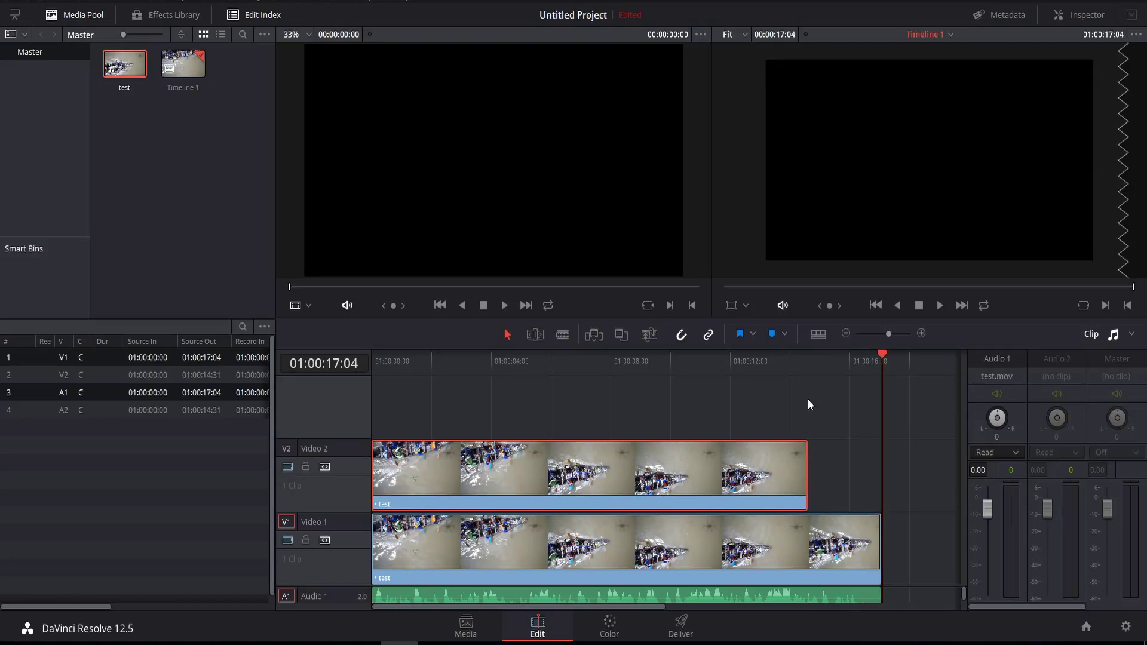
click(808, 365)
click(838, 575)
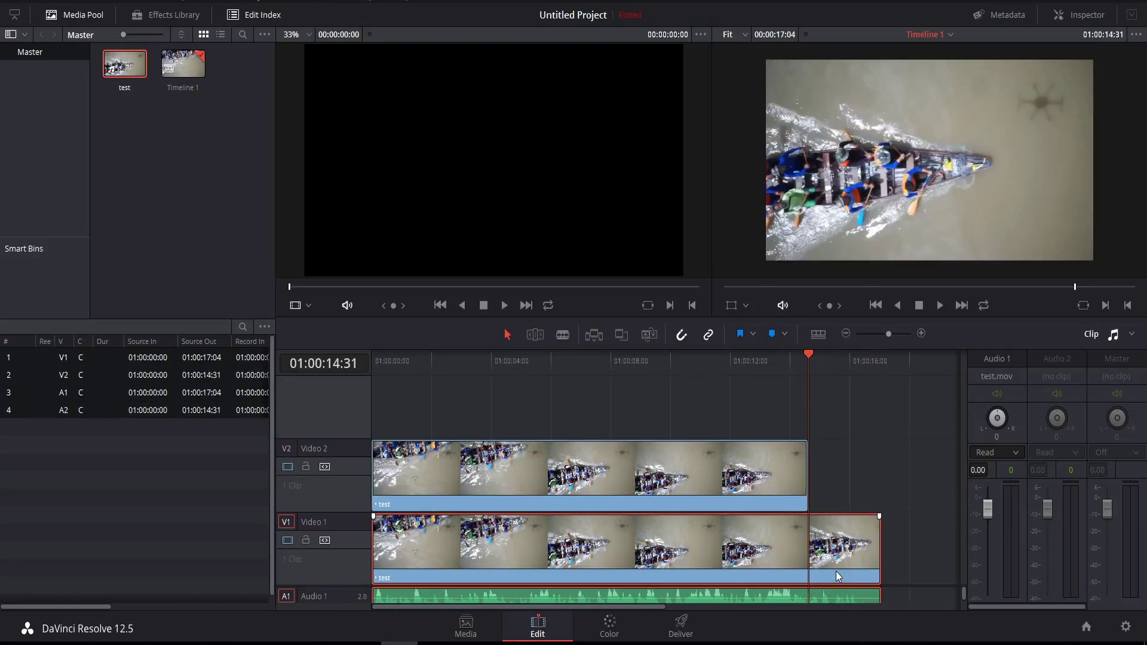
- Cut the Video 1 clip there, delete its tail, and take the trimmed clip to Color
key(ctrl+backslash)
click(840, 560)
key(Delete)
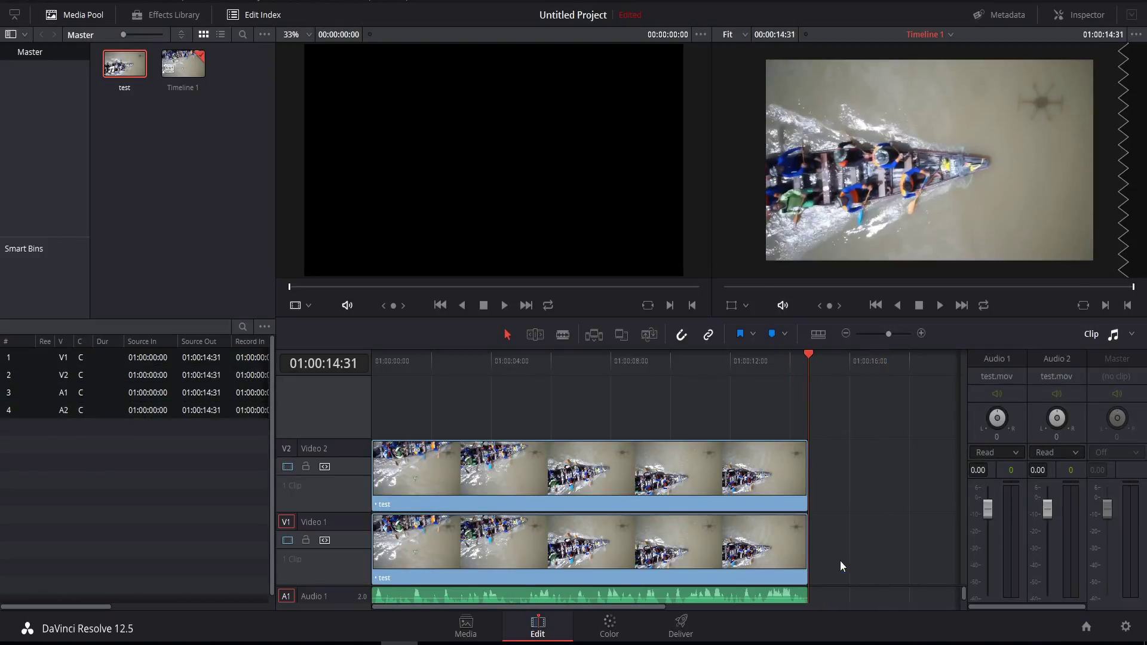
click(657, 524)
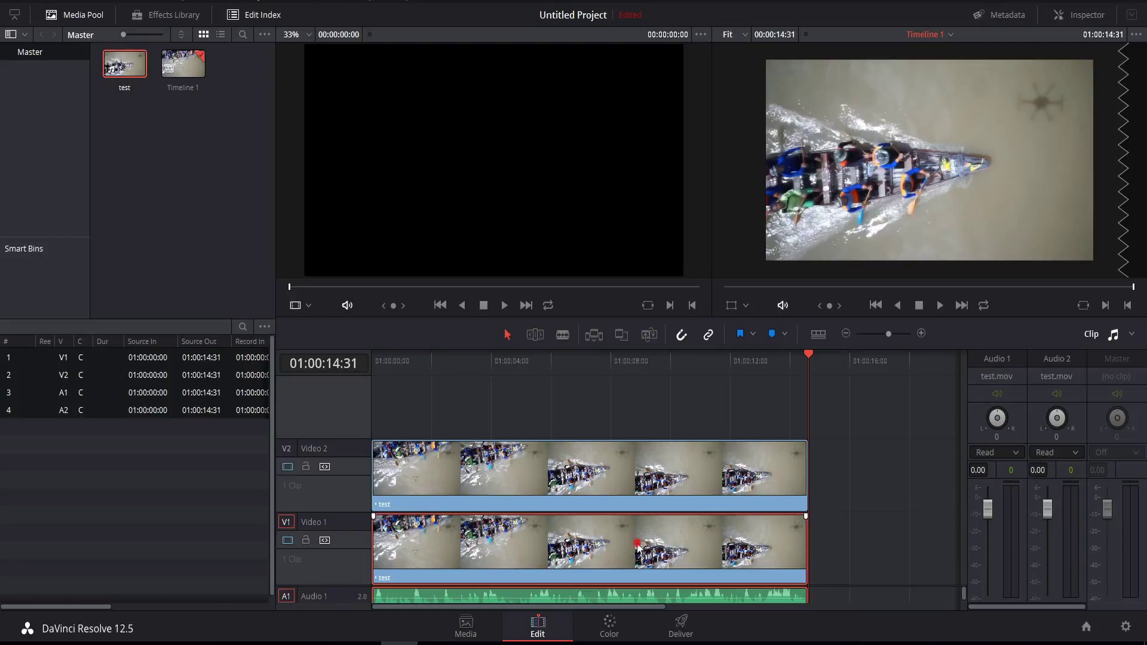
click(609, 627)
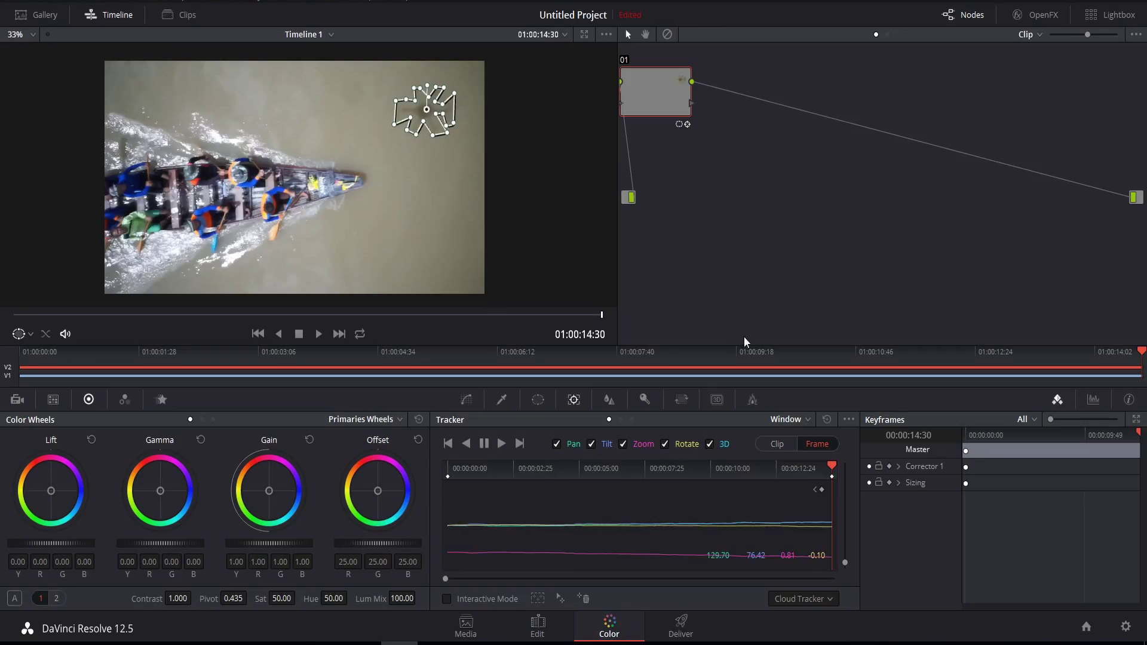
- Invert the tracked curve window in highlight mode and set the viewer window overlay to Off
key(shift+h)
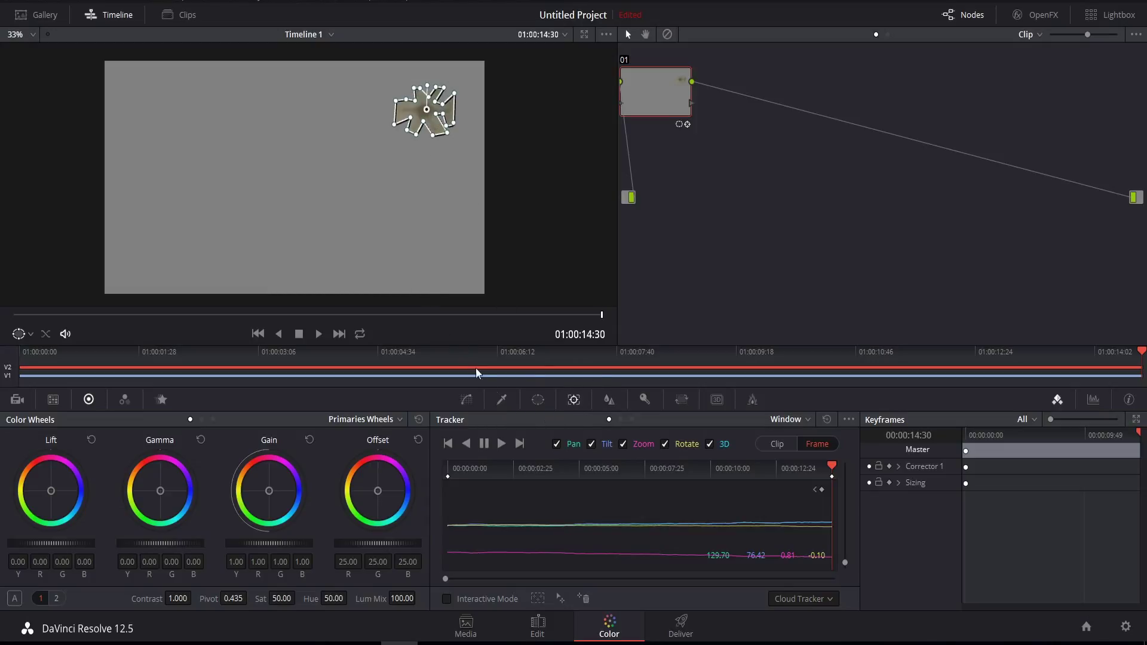
click(538, 401)
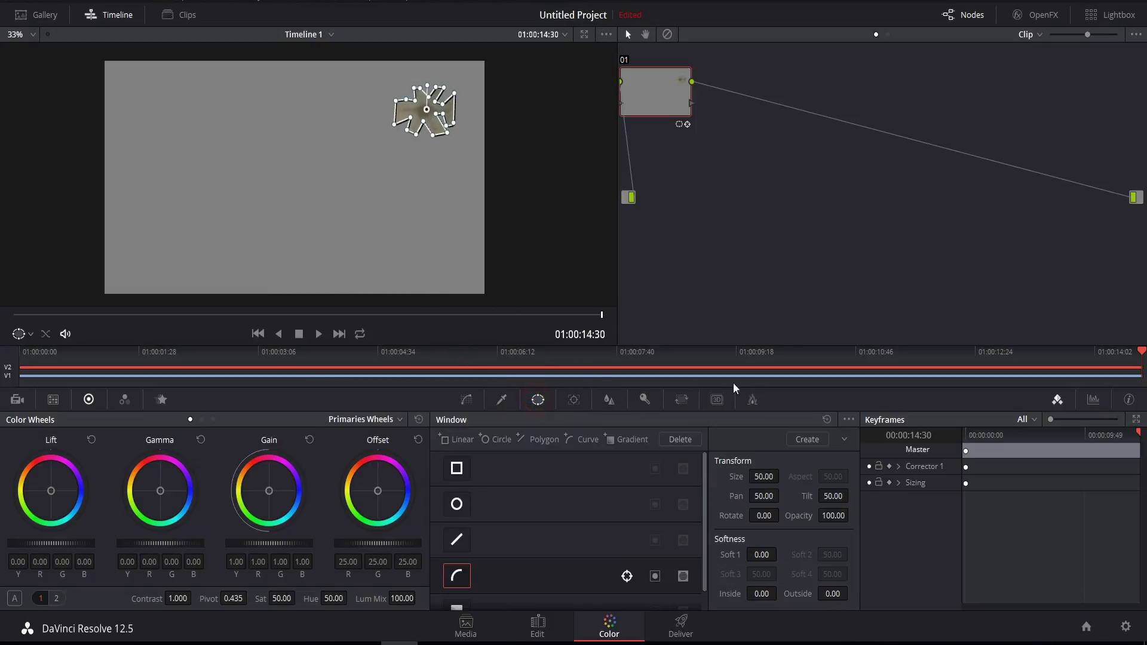
click(655, 577)
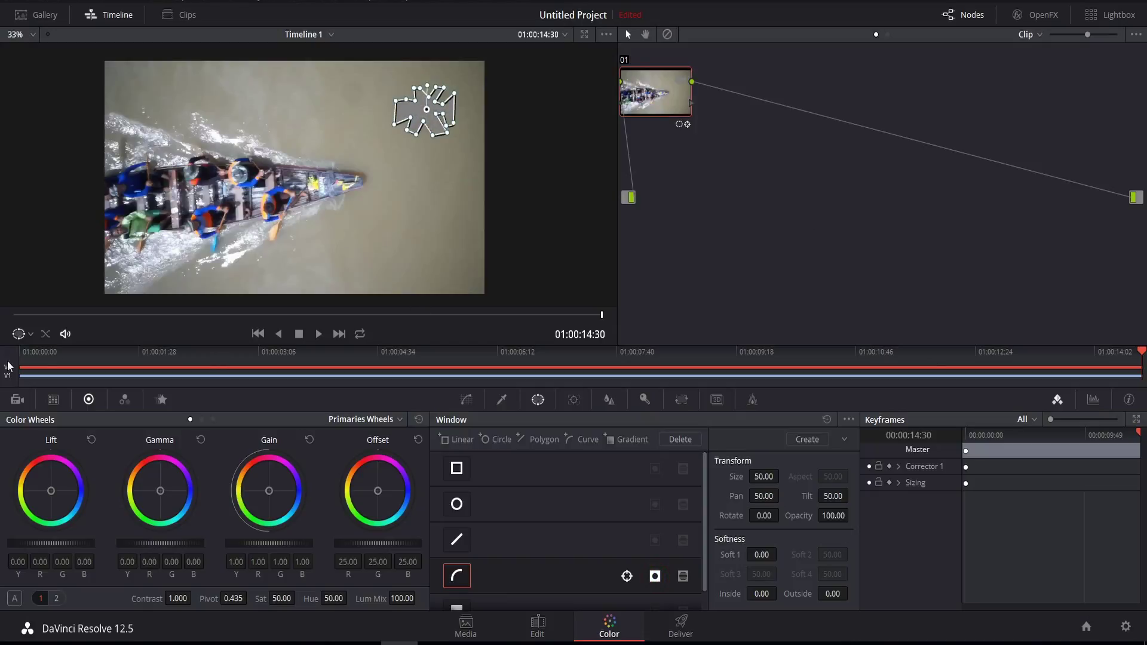
click(26, 335)
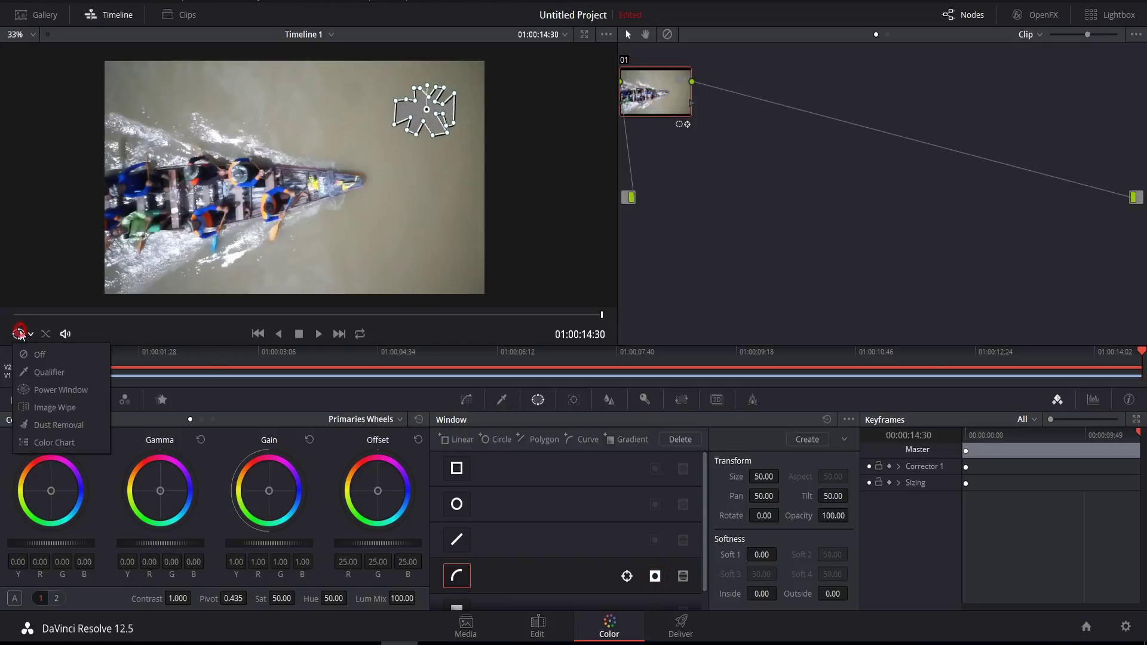
click(39, 356)
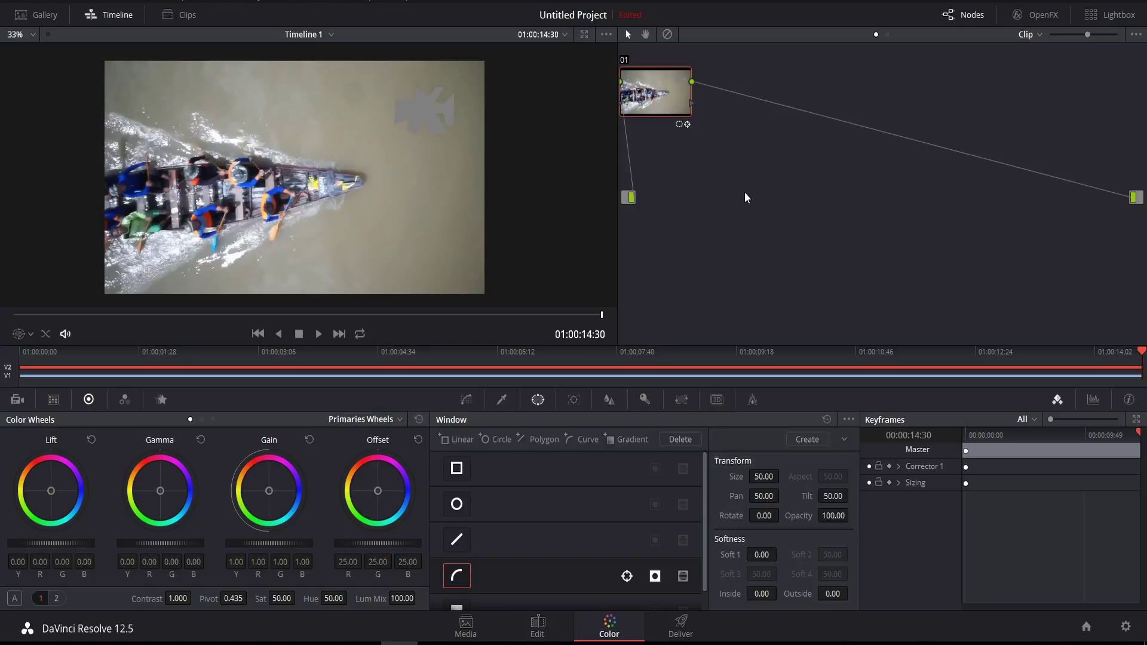
- Feed the grade node's mask into a new alpha output, check frame 01:00:03:26, then return to Edit
right_click(765, 221)
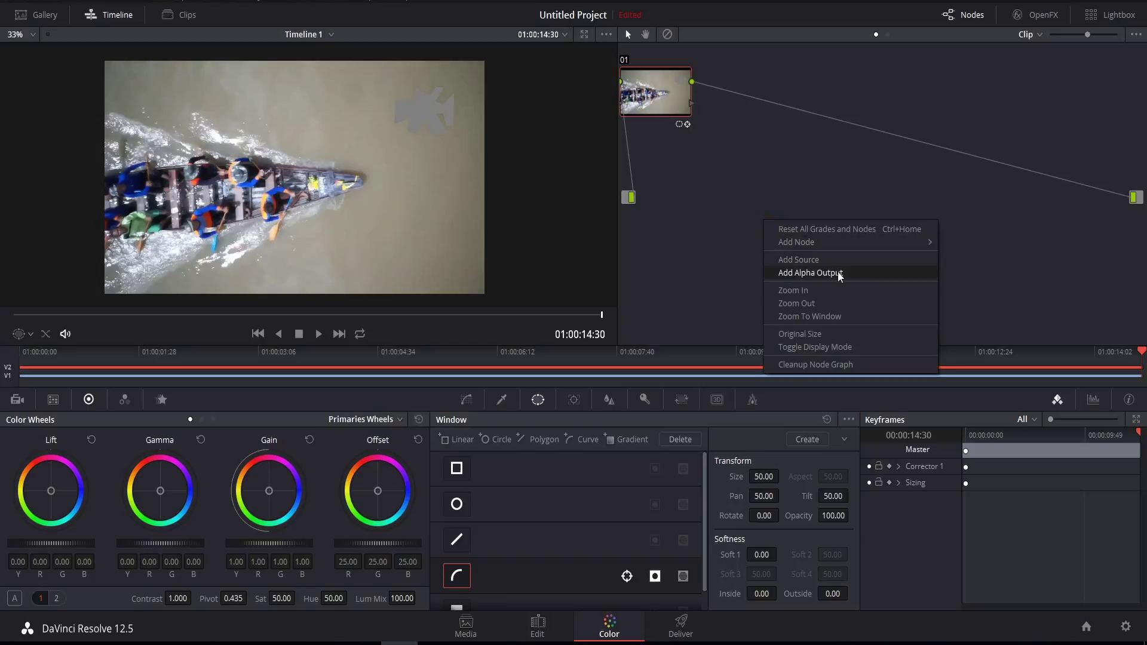
click(839, 273)
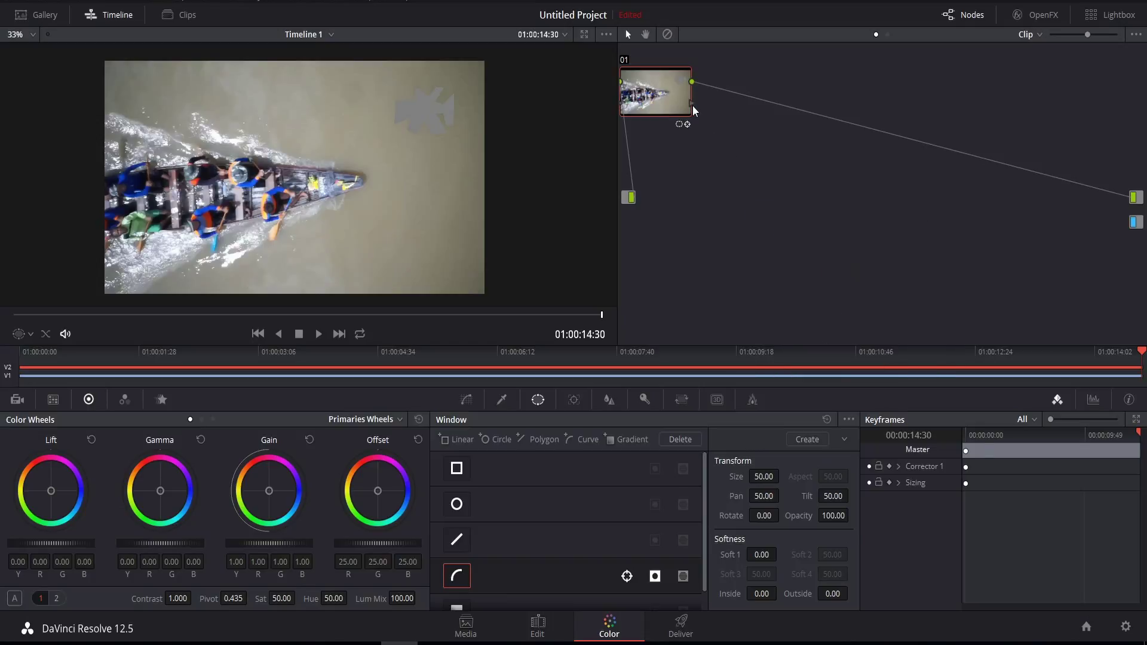
drag(692, 103, 1114, 220)
drag(78, 315, 157, 315)
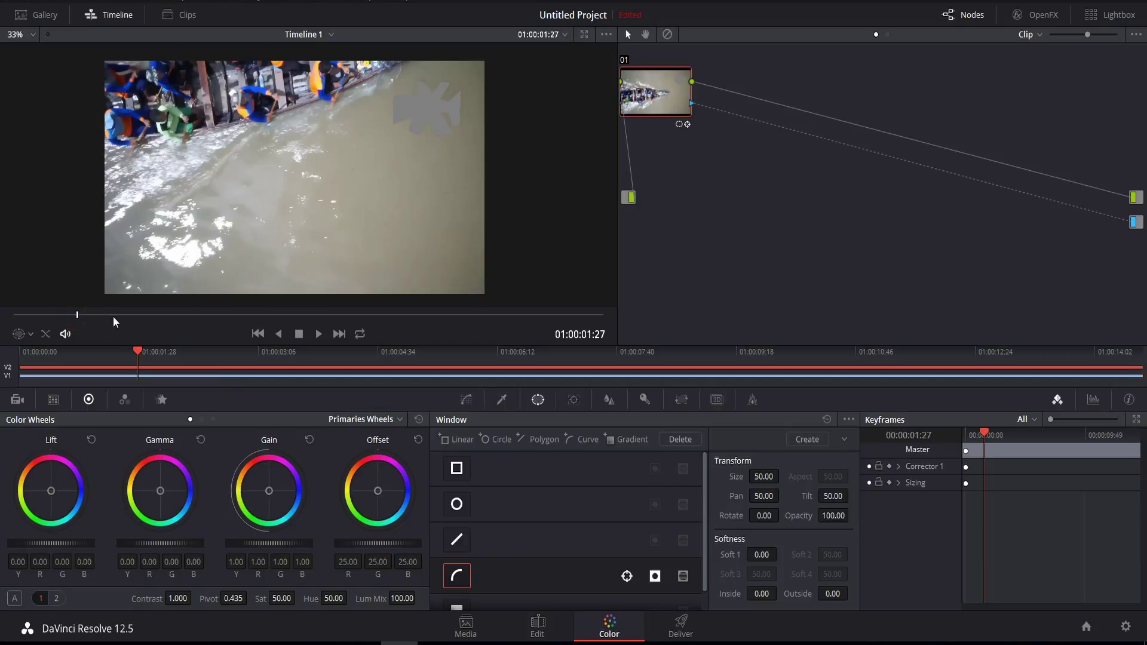
click(543, 631)
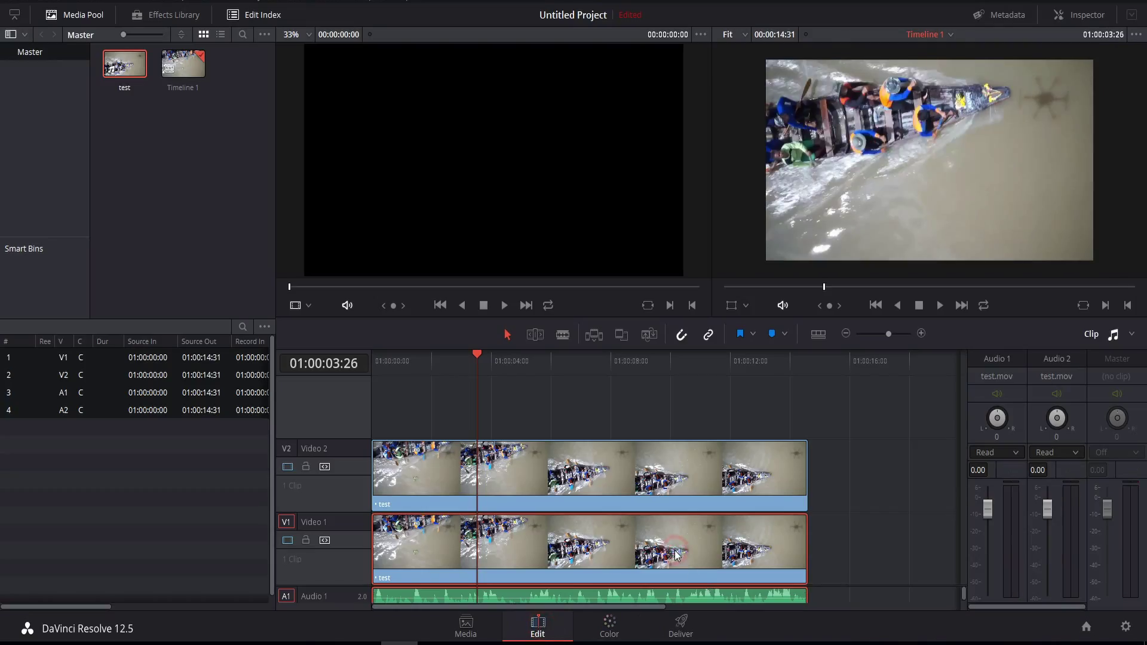
click(609, 624)
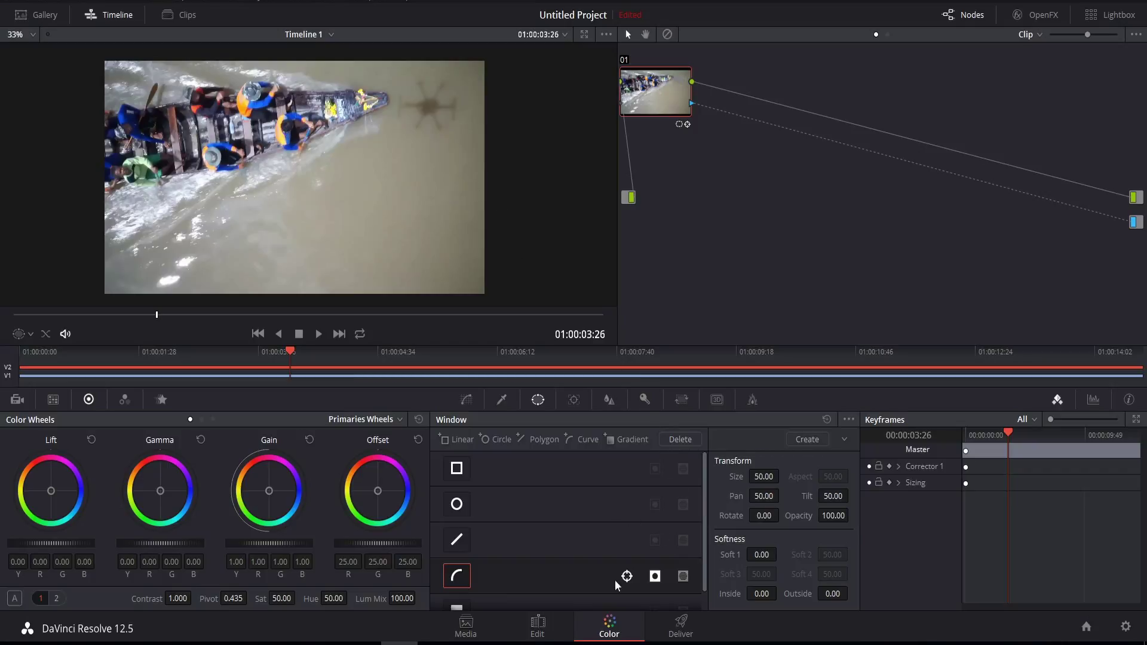
click(536, 628)
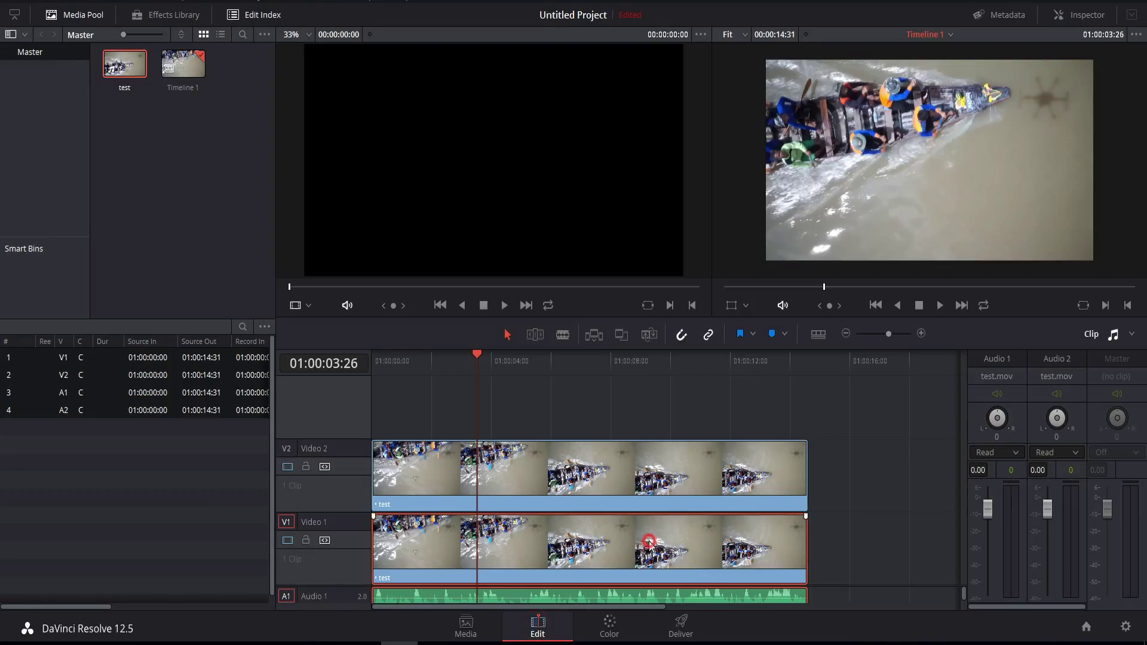
- Zoom the Video 1 clip to 4.870 and offset the Video 2 copy to -254, -201
click(1087, 15)
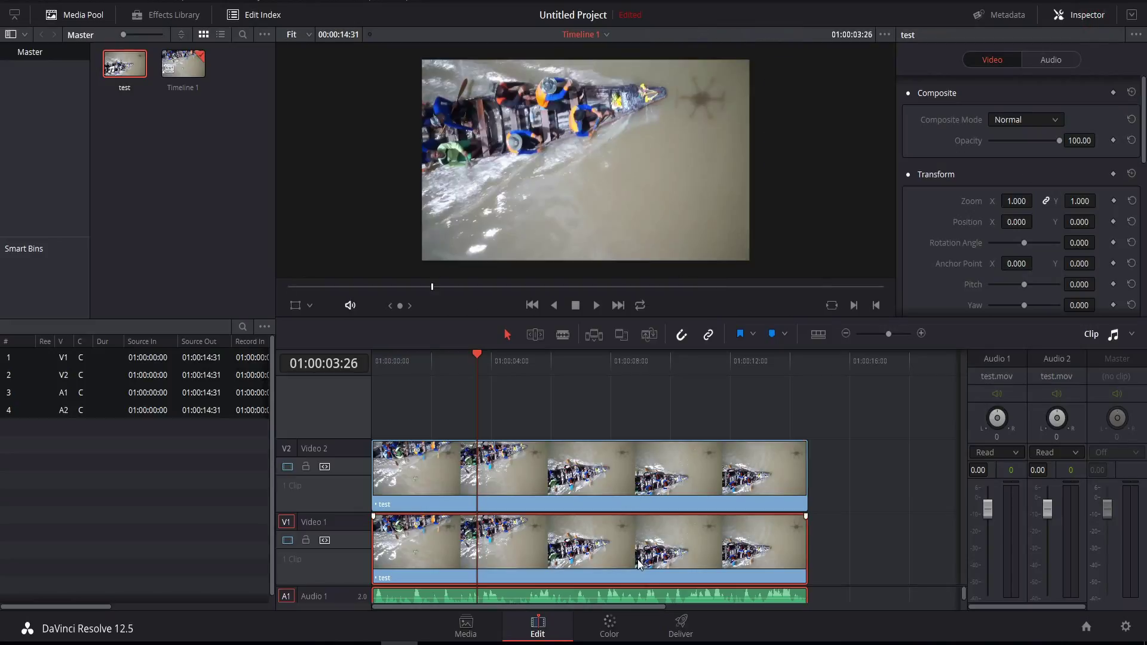
drag(1018, 213, 1051, 203)
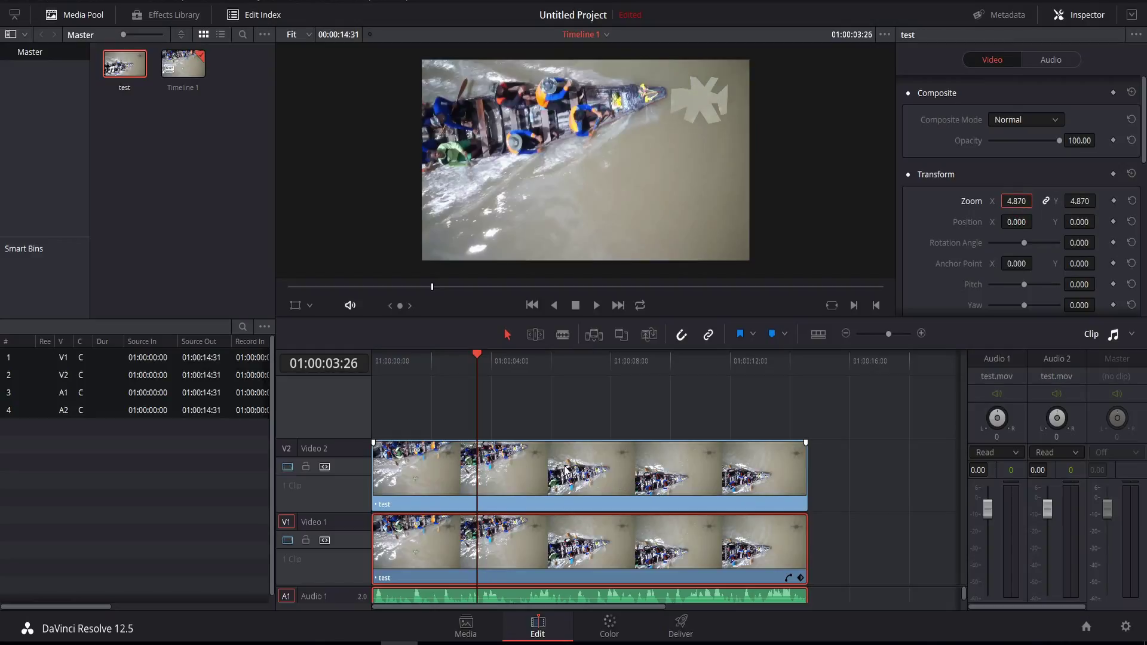
drag(566, 470, 870, 470)
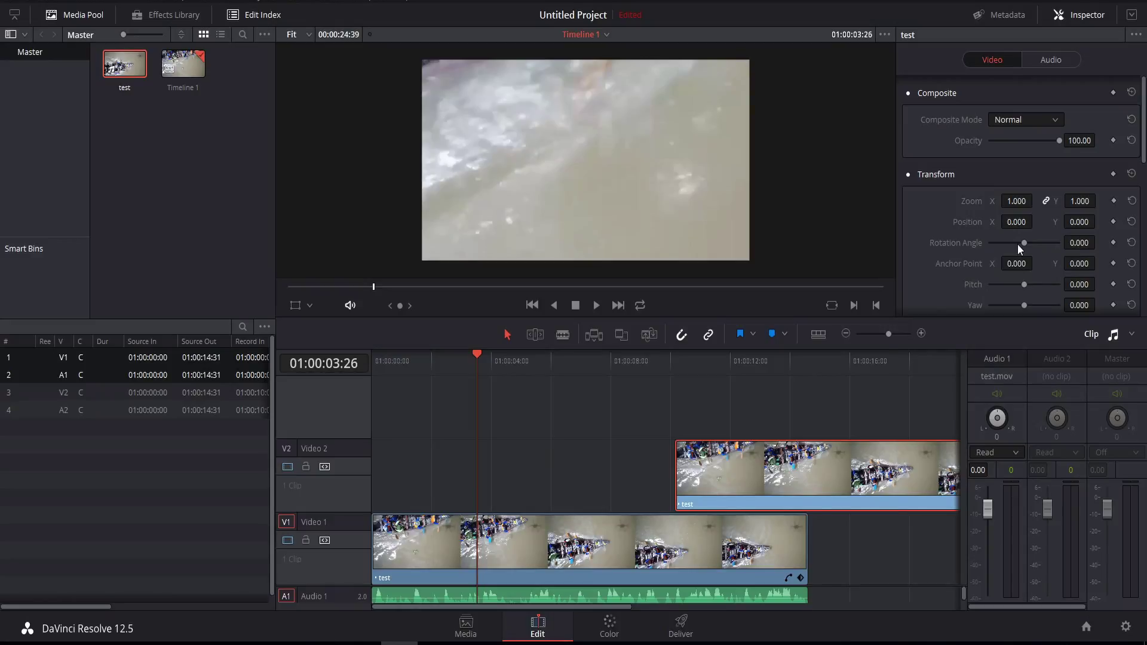
drag(1026, 228, 985, 229)
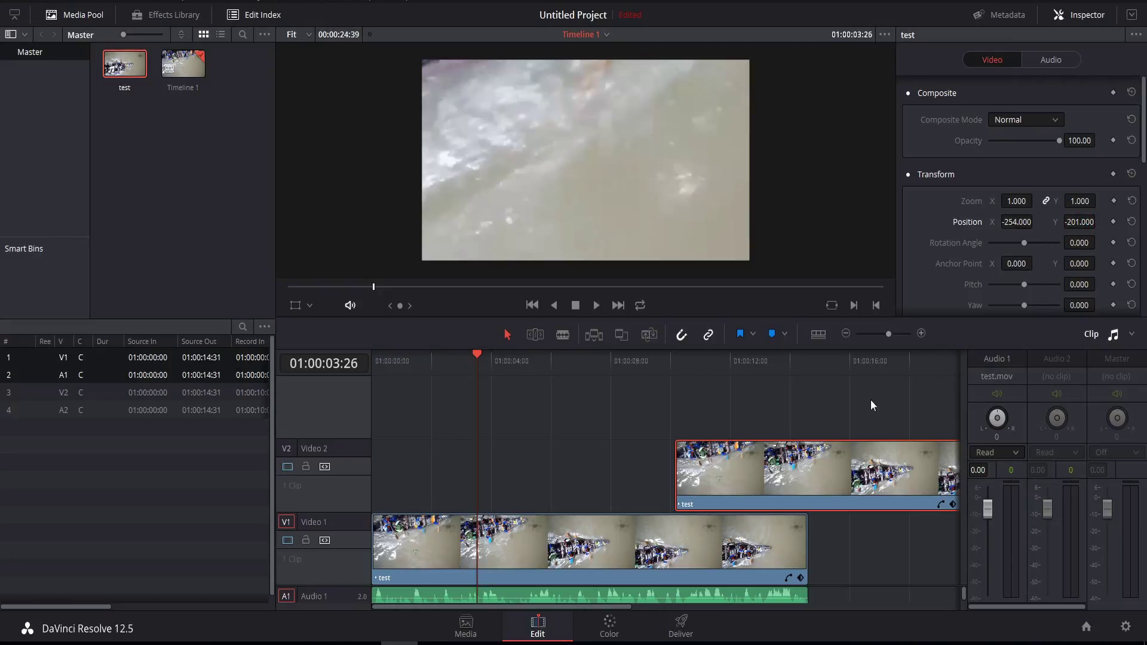
- Move the Video 2 copy back to the timeline start, preview playback, and select Video 1
drag(742, 484, 438, 493)
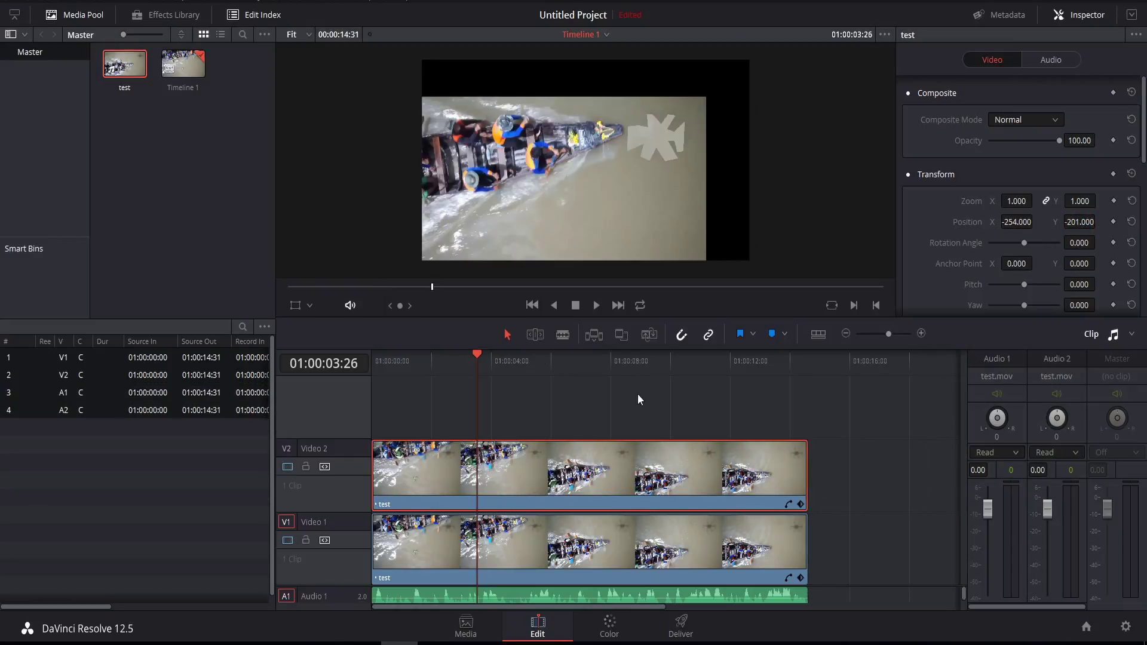
key(space)
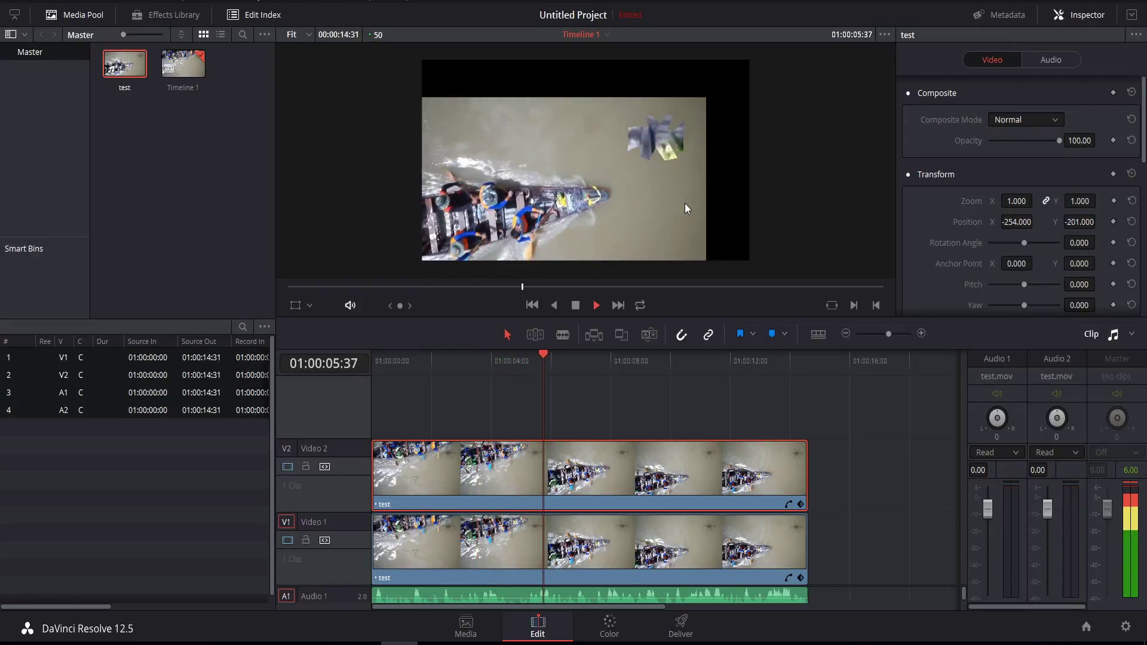
key(space)
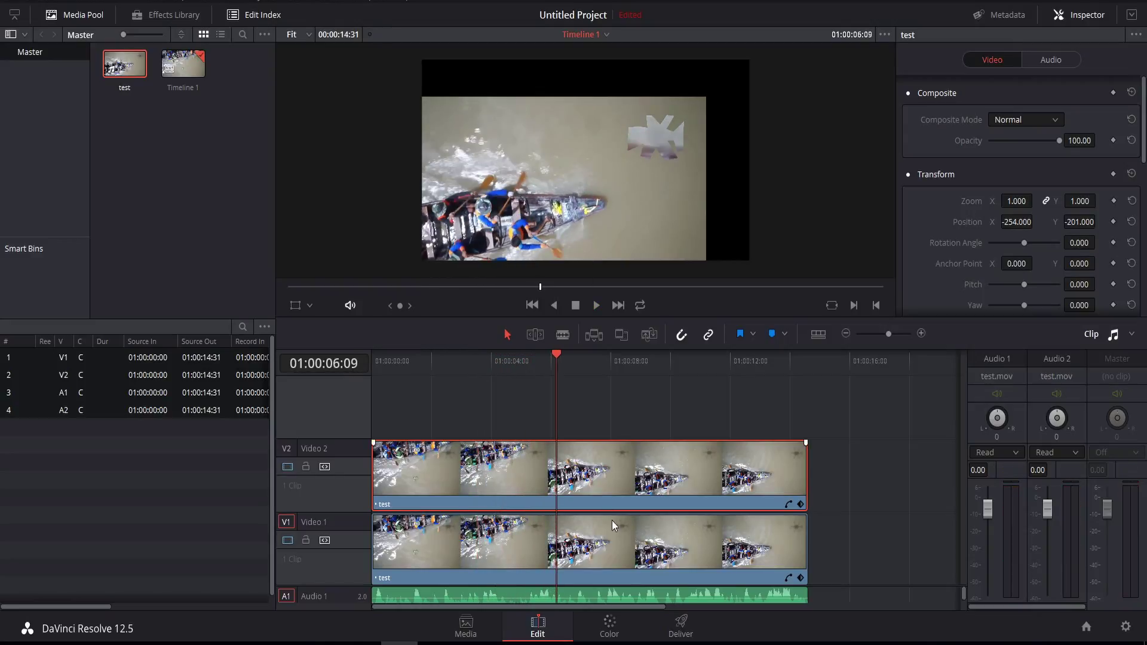
click(615, 523)
- Set the Video 1 clip to Zoom 3.540 and Position 1671, 1026 so only plain water shows
drag(830, 475, 821, 475)
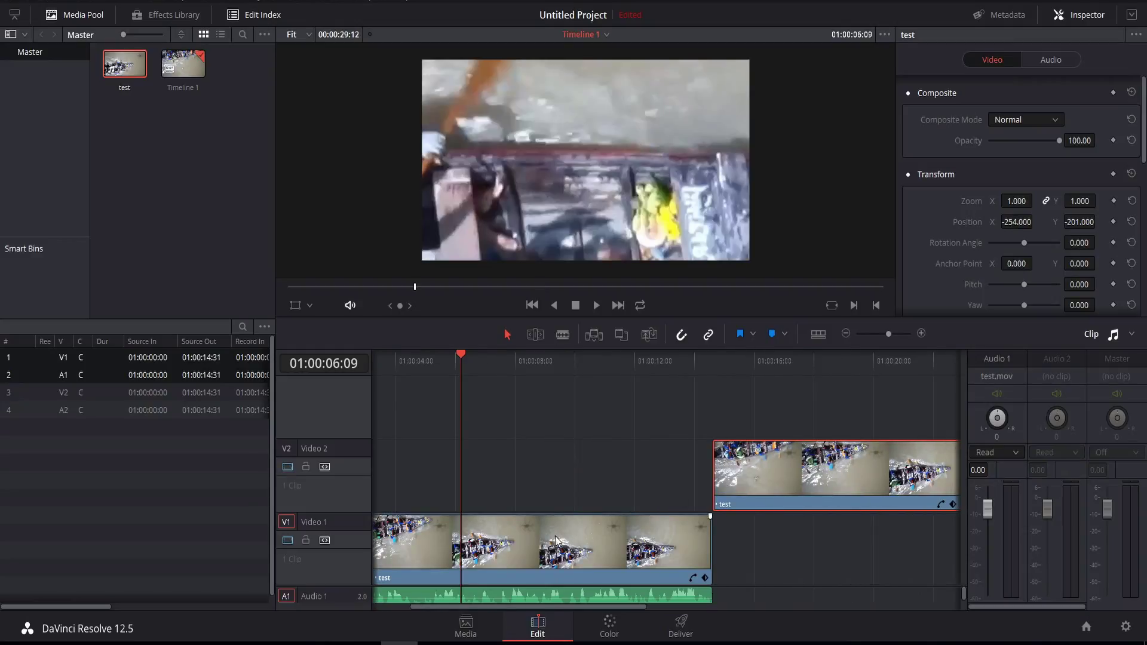
click(512, 558)
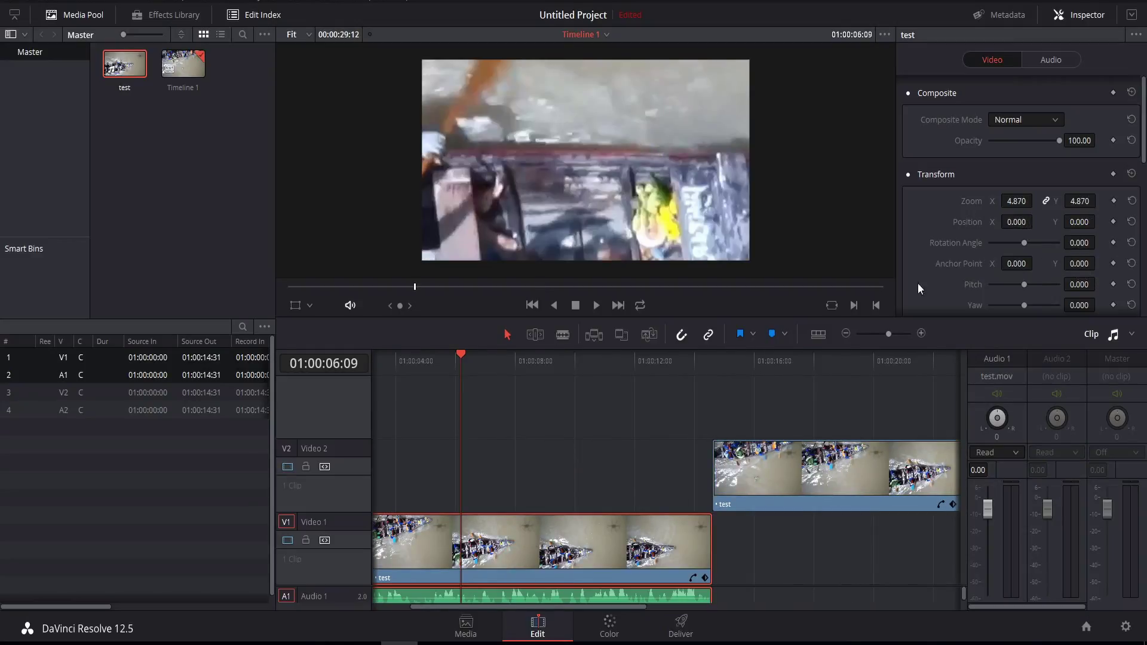
mouse_move(1020, 226)
mouse_down()
mouse_move(1088, 224)
mouse_move(988, 228)
mouse_up()
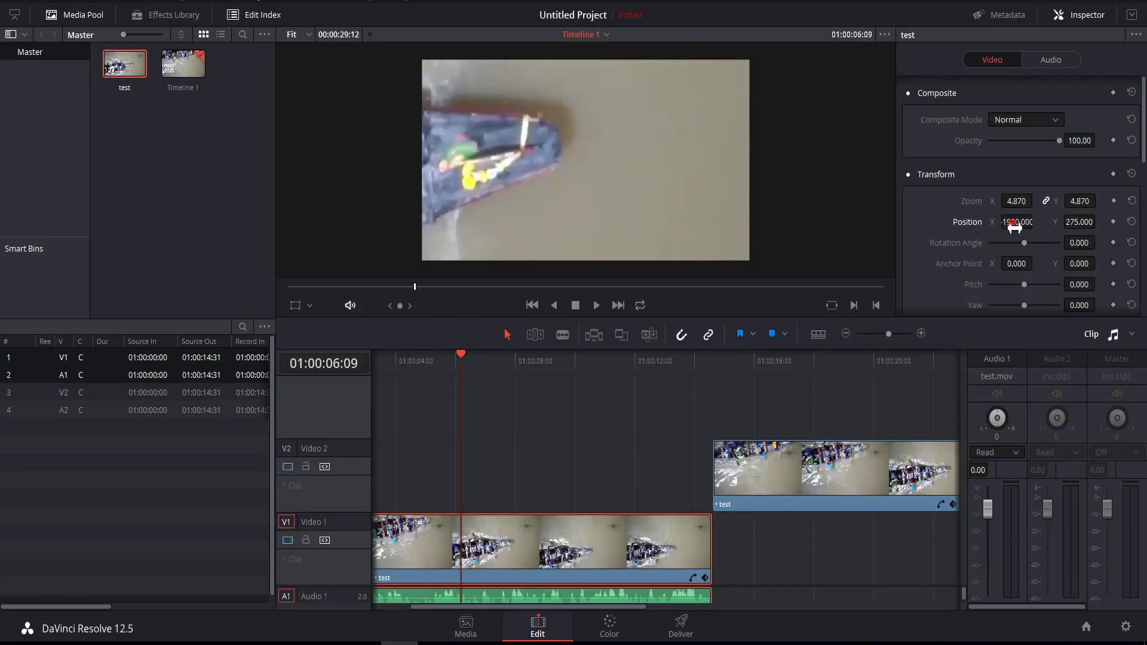
mouse_move(1076, 225)
mouse_down()
mouse_move(1083, 217)
mouse_move(1007, 222)
mouse_move(1032, 234)
mouse_move(969, 209)
mouse_up()
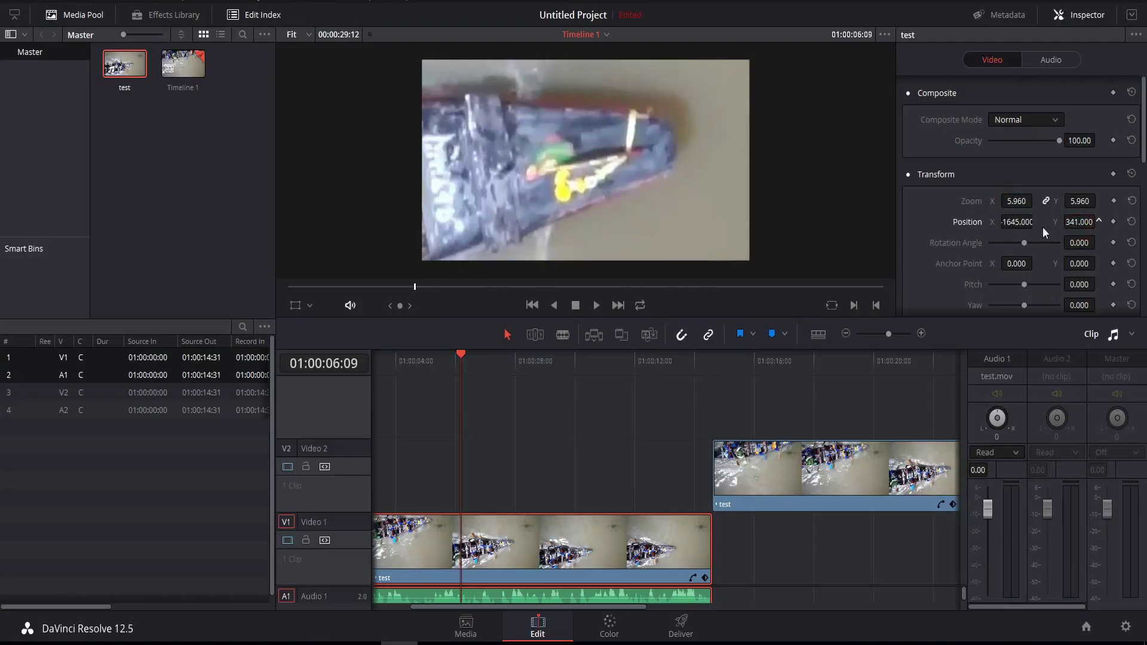
mouse_move(1078, 232)
mouse_down()
mouse_move(1016, 233)
mouse_move(1039, 206)
mouse_move(1005, 203)
mouse_move(1019, 215)
mouse_move(1010, 222)
mouse_up()
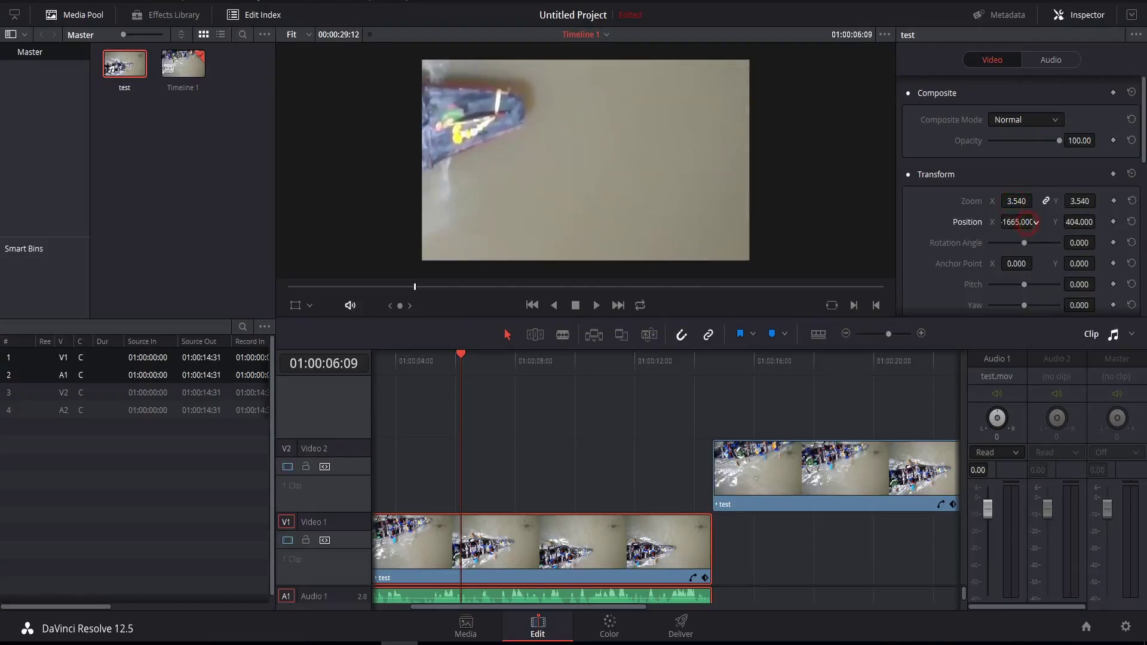
drag(1079, 222, 1105, 221)
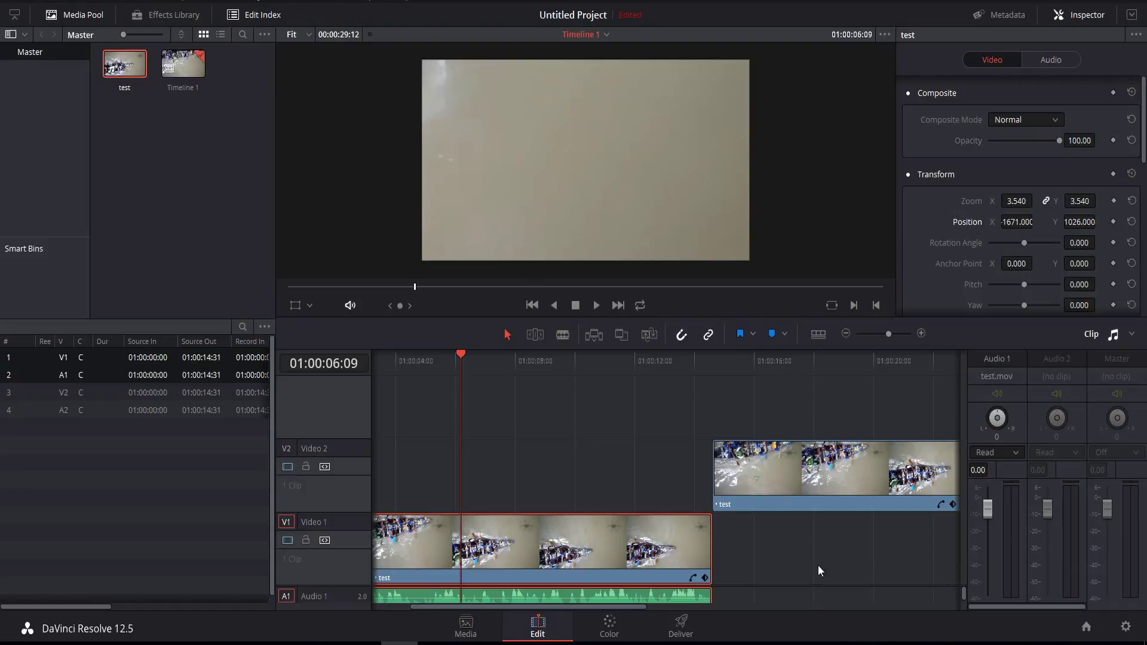
- Restack the Video 2 copy at the timeline start, preview the composite, then go to the Color page
drag(820, 479, 385, 505)
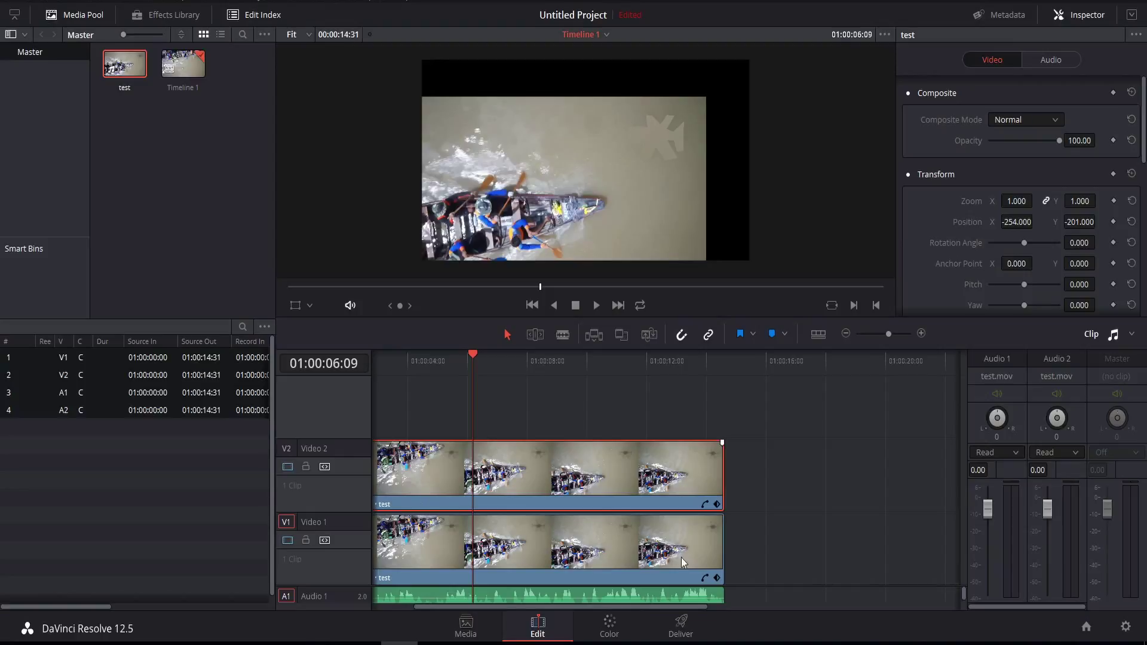
key(space)
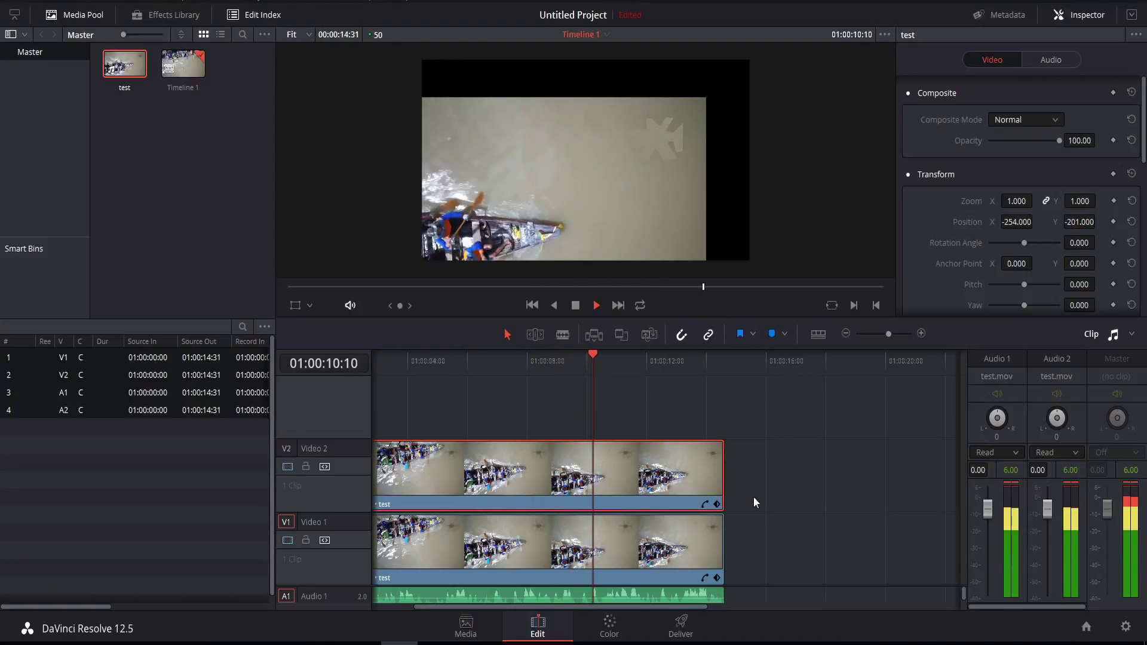
click(610, 624)
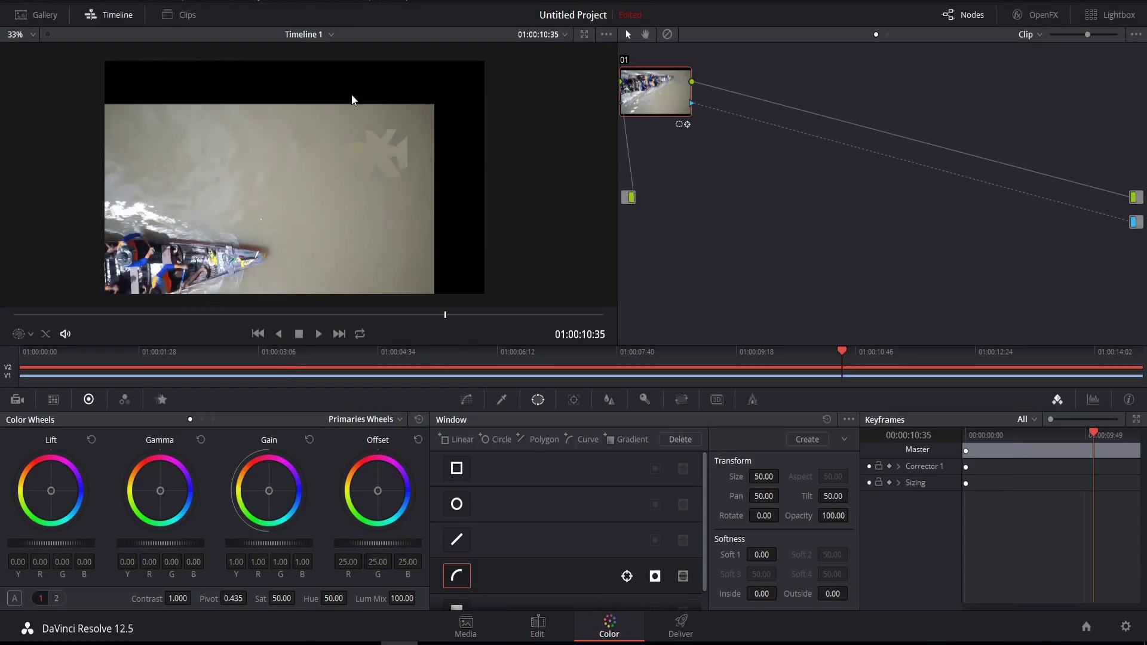
- Feather the shadow window's edge to Soft 1 4.80 and Outside softness 2.72
drag(377, 261, 392, 226)
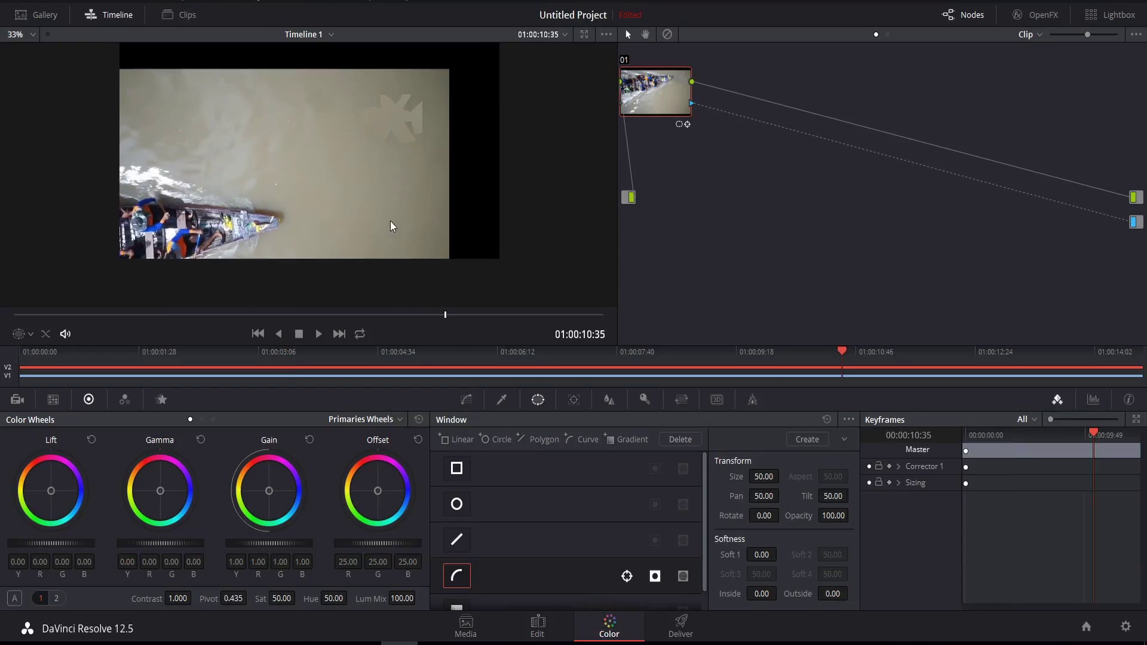
scroll(406, 227, down, 1)
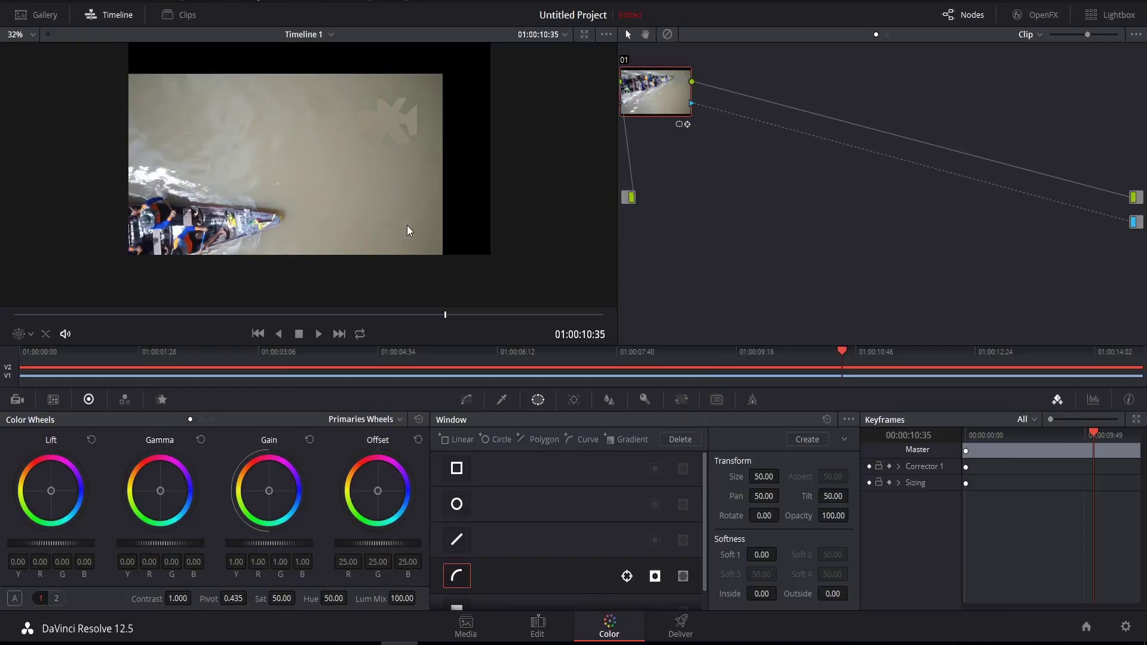
scroll(423, 205, down, 2)
scroll(422, 205, down, 1)
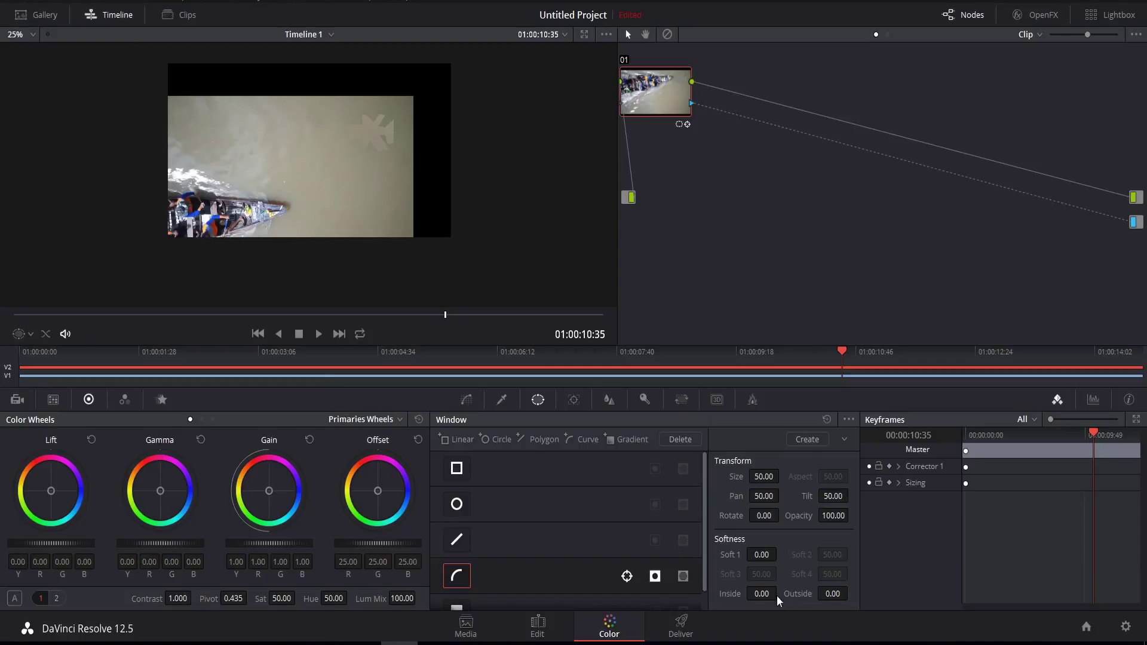
drag(761, 564, 779, 554)
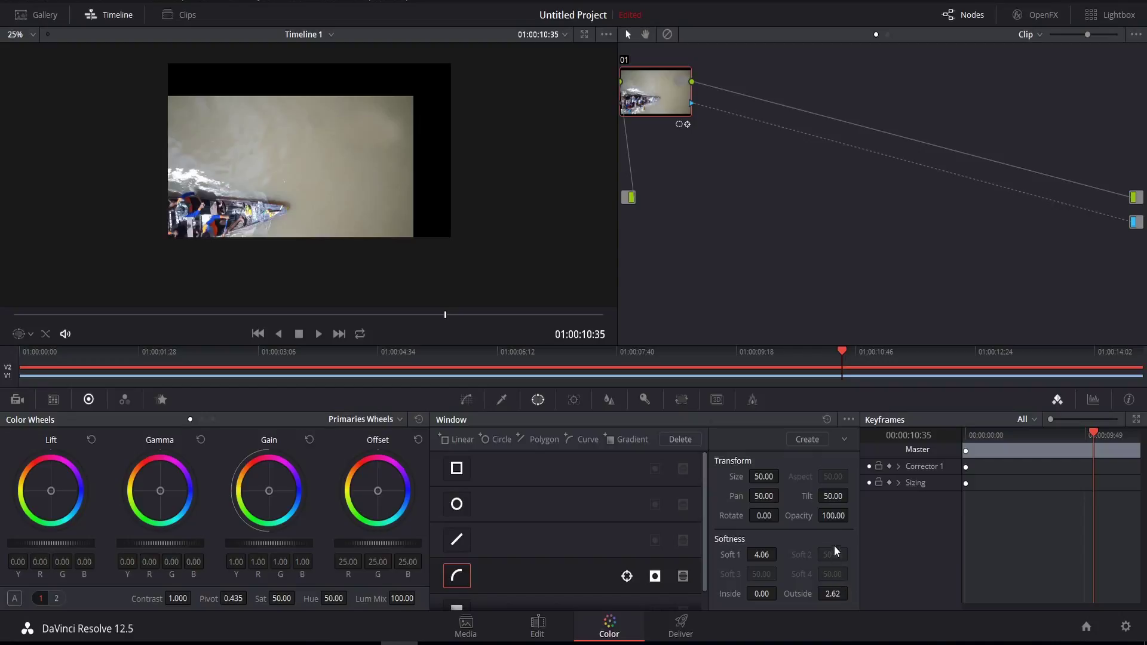
drag(764, 556, 780, 553)
- Set window softness to Soft 1 3.96, Inside 3.86, Outside 0.79 and play from the start
click(24, 314)
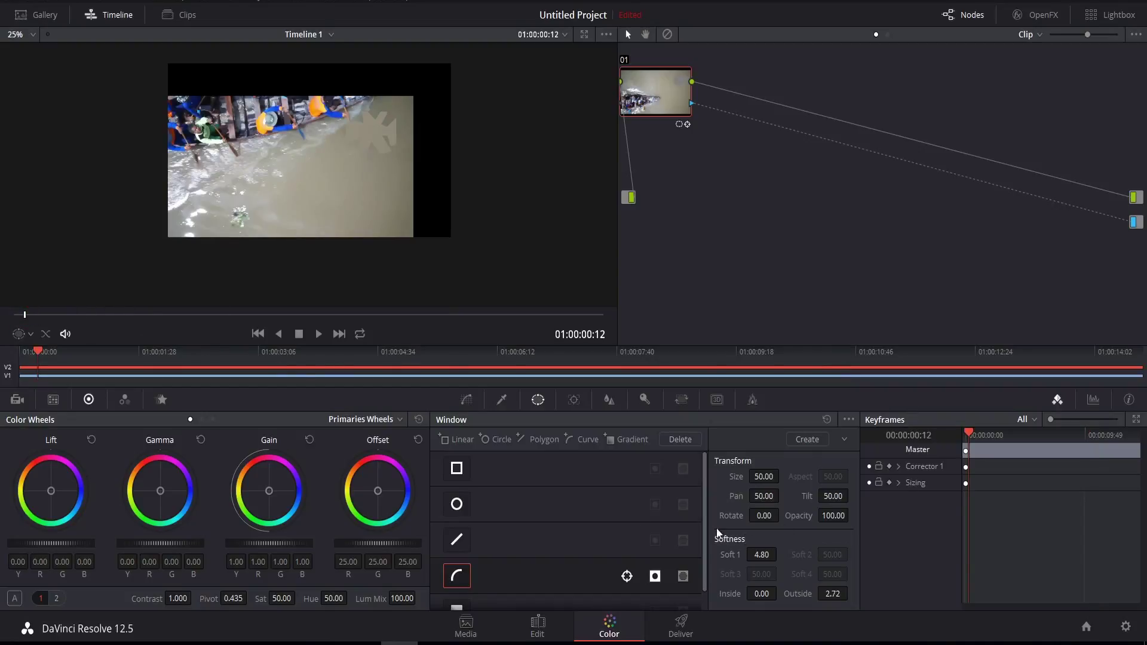
click(16, 315)
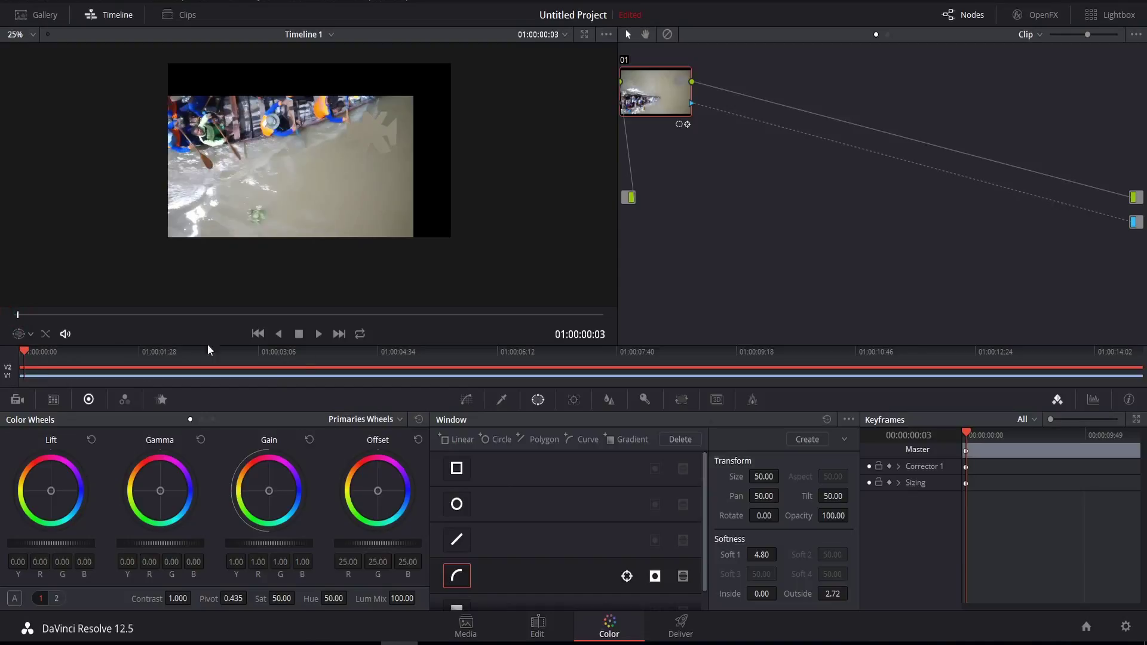
drag(761, 597, 758, 603)
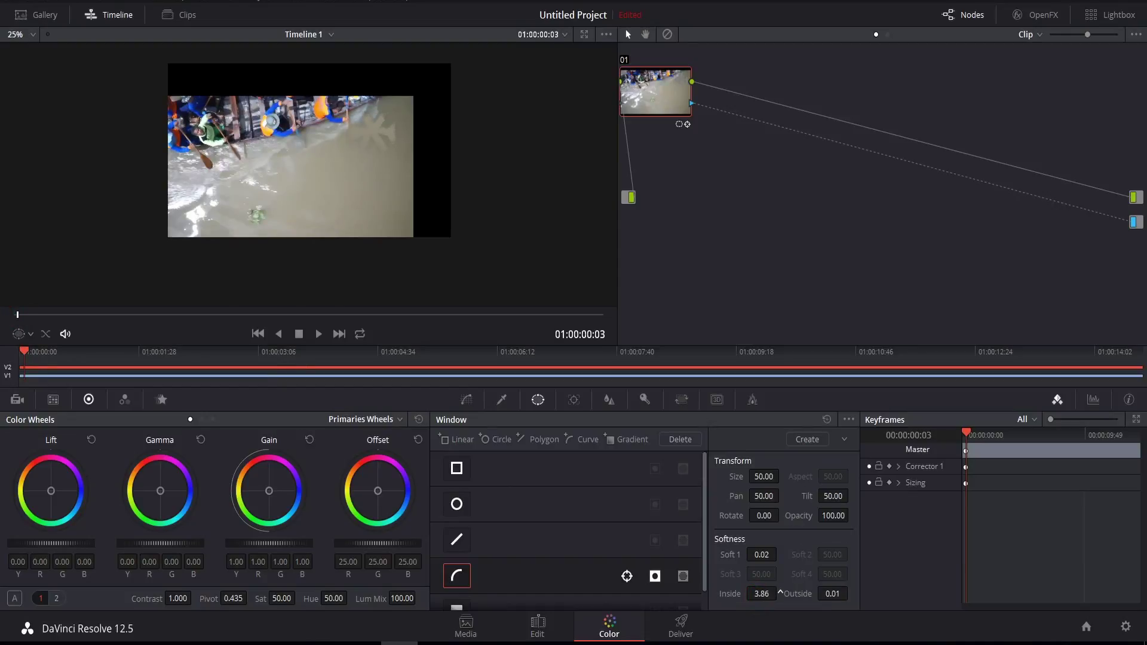
drag(768, 561, 780, 553)
key(space)
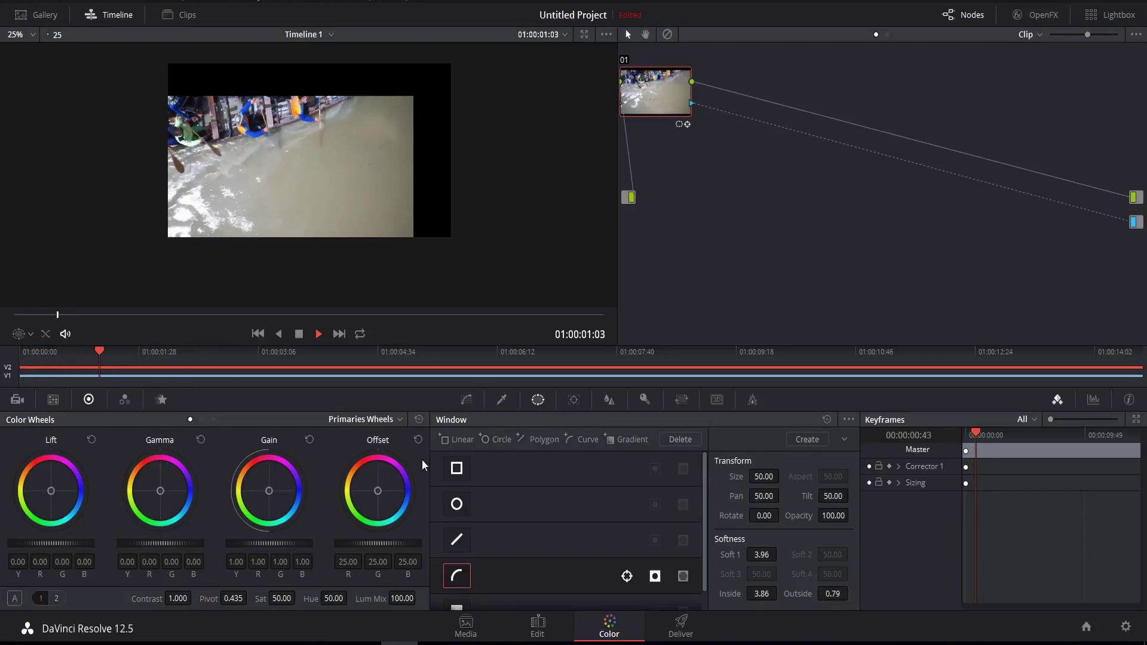
- Stop playback and set the viewer highlight mode to Power Window to show the mask outline
key(space)
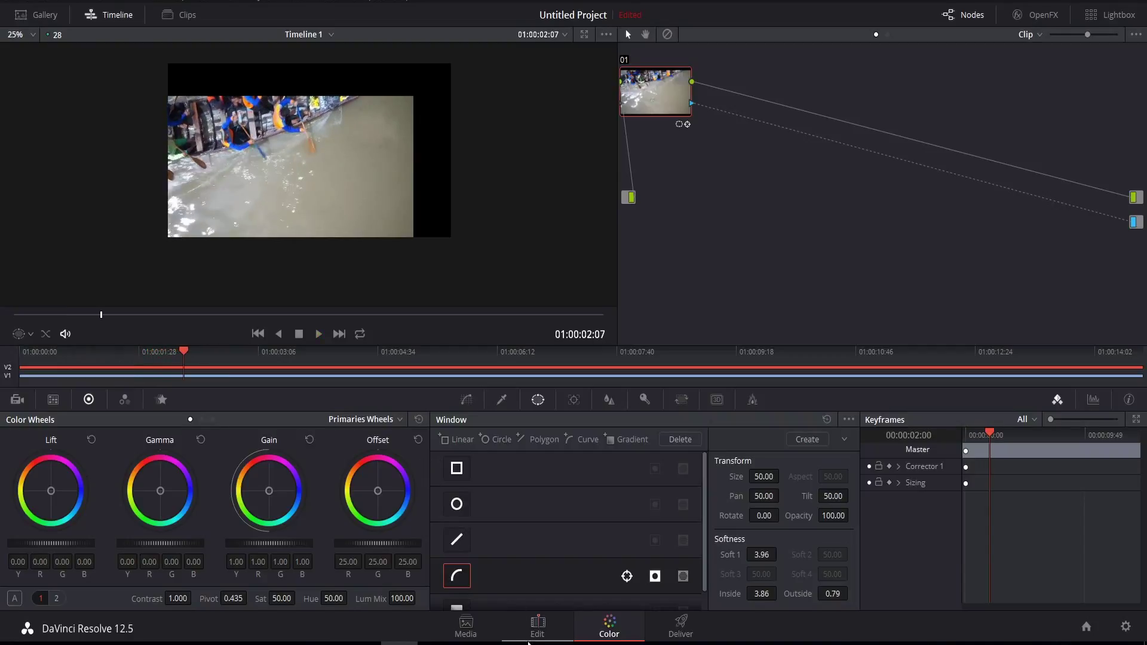
click(529, 638)
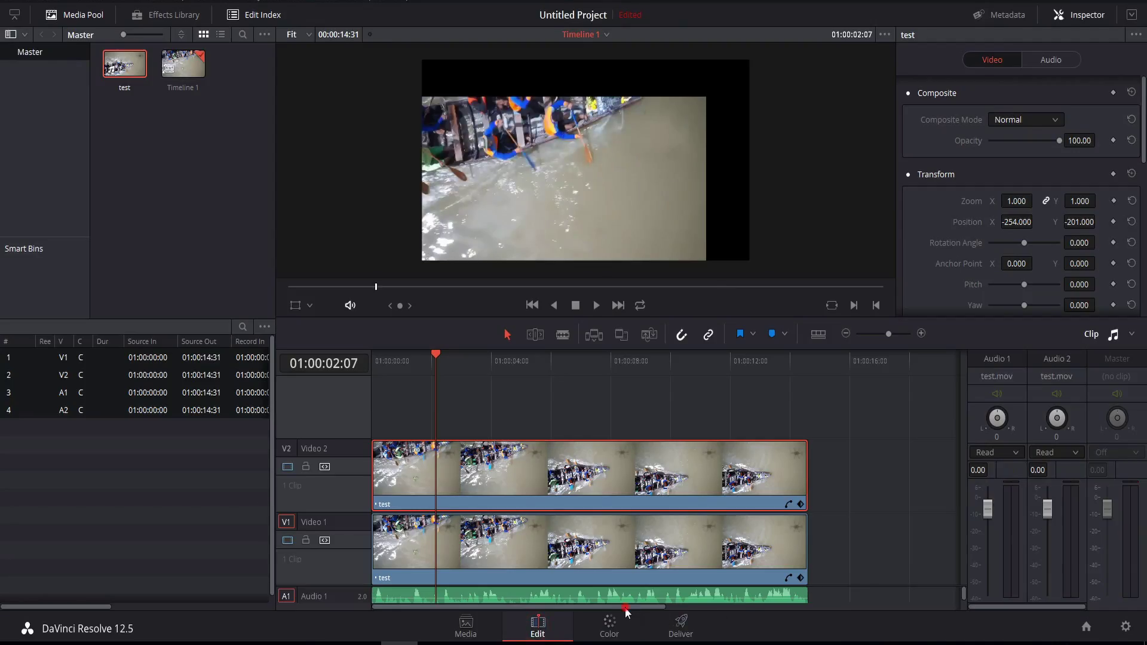
click(620, 628)
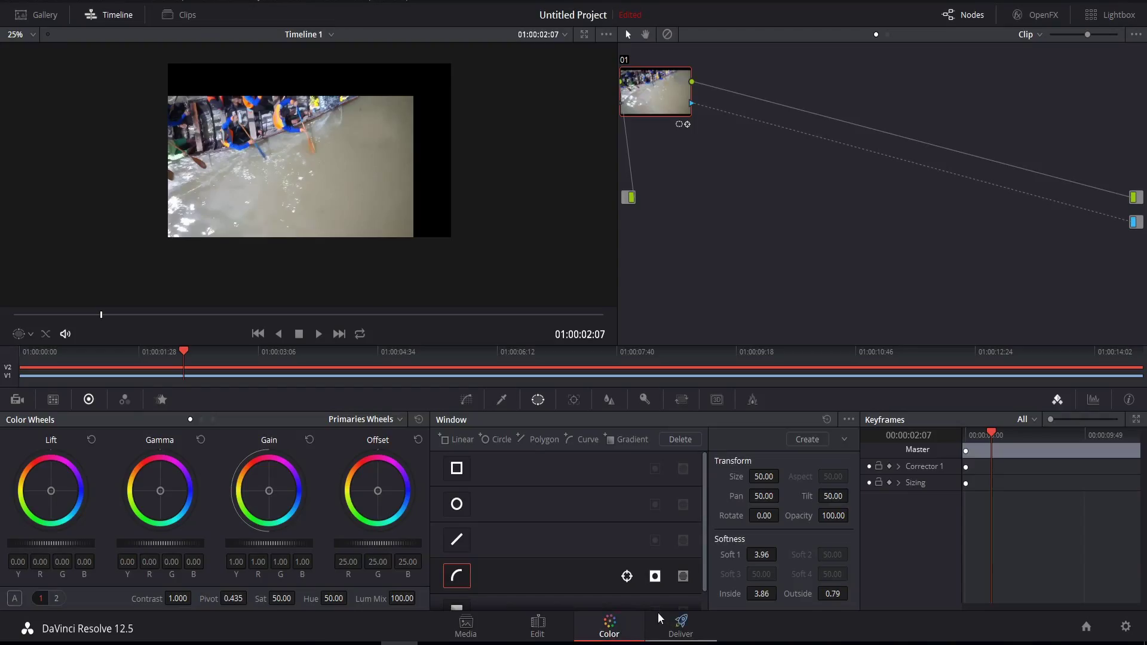
click(21, 330)
click(30, 387)
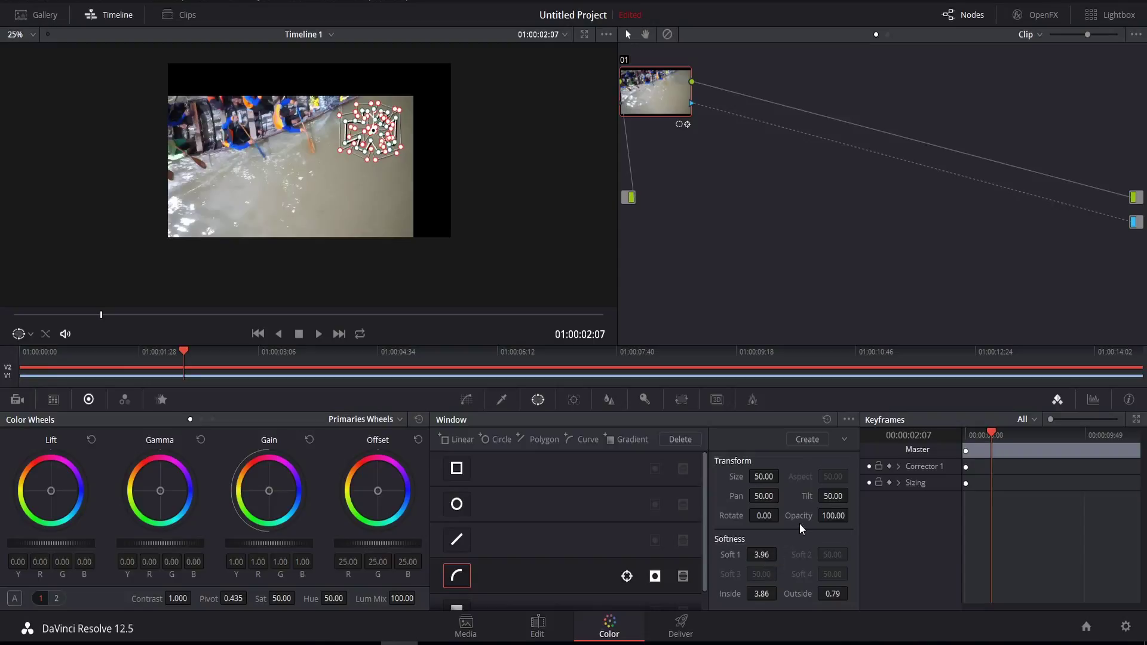
- Soften the window edge to Soft 1 4.12, Inside 3.11, Outside 1.29 and resume playback
drag(835, 593, 852, 591)
scroll(325, 184, up, 1)
scroll(325, 185, up, 1)
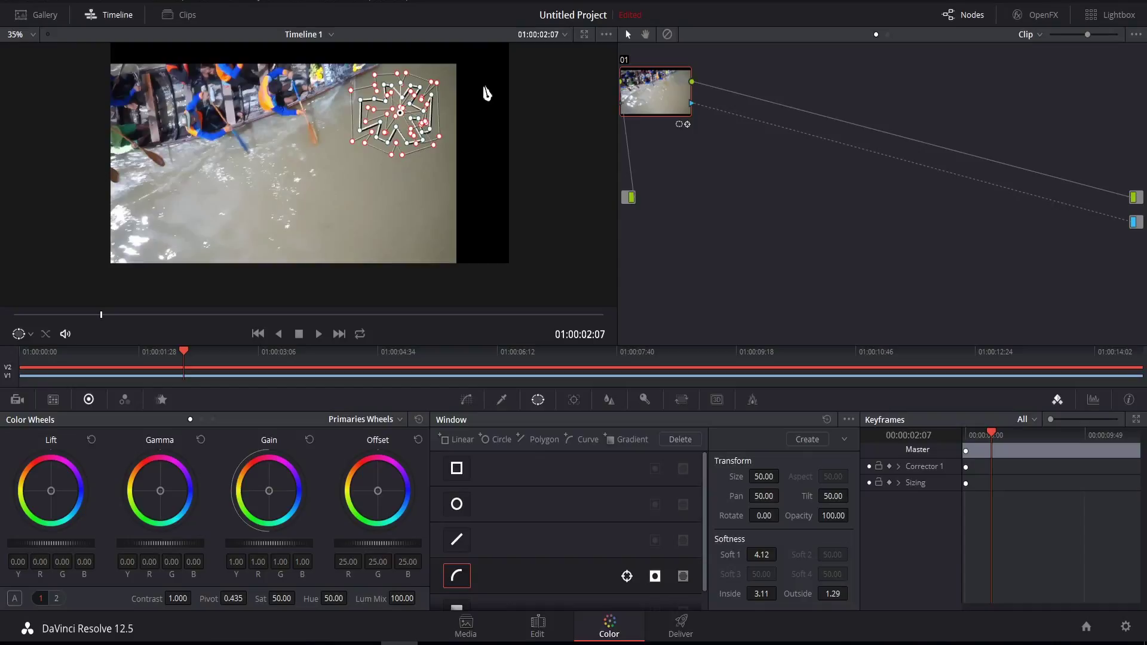
scroll(486, 93, down, 2)
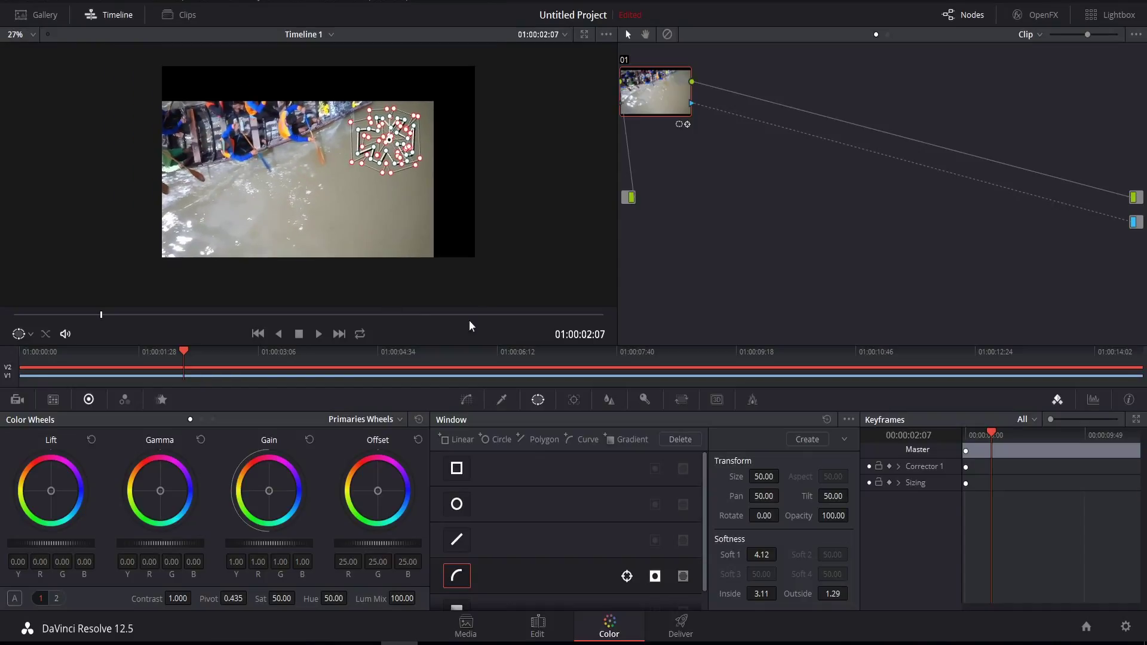
scroll(562, 546, down, 1)
scroll(545, 517, up, 1)
click(317, 334)
click(18, 334)
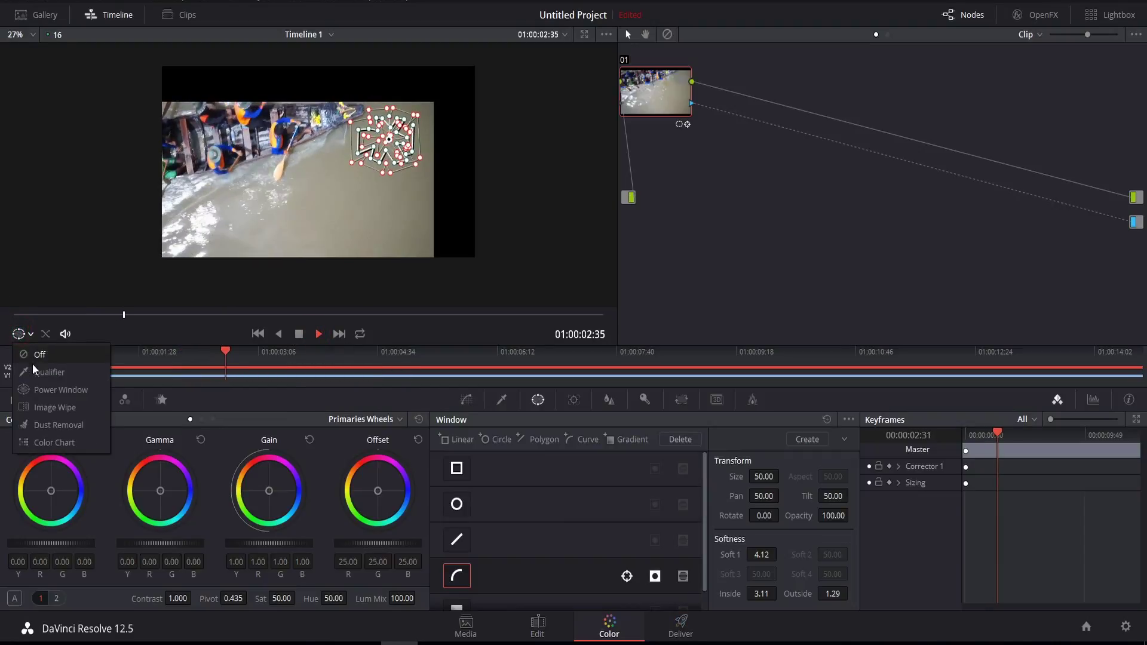
- Hide the mask outline, adjust inside/outside softness, and stop playback at 01:00:02:12
click(36, 356)
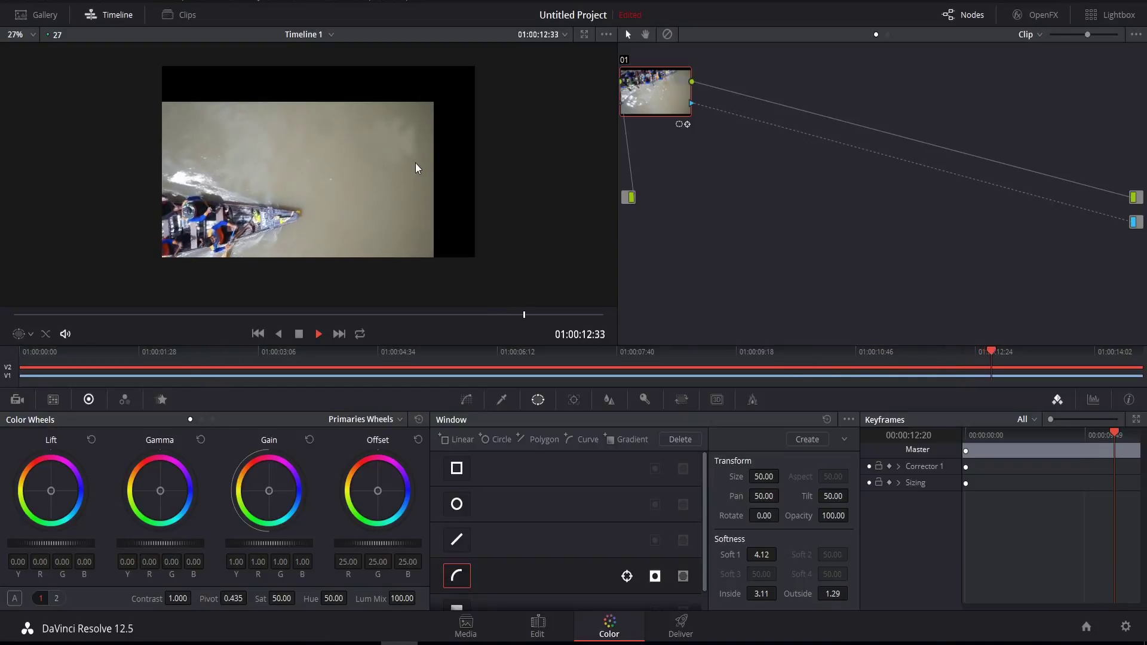
key(space)
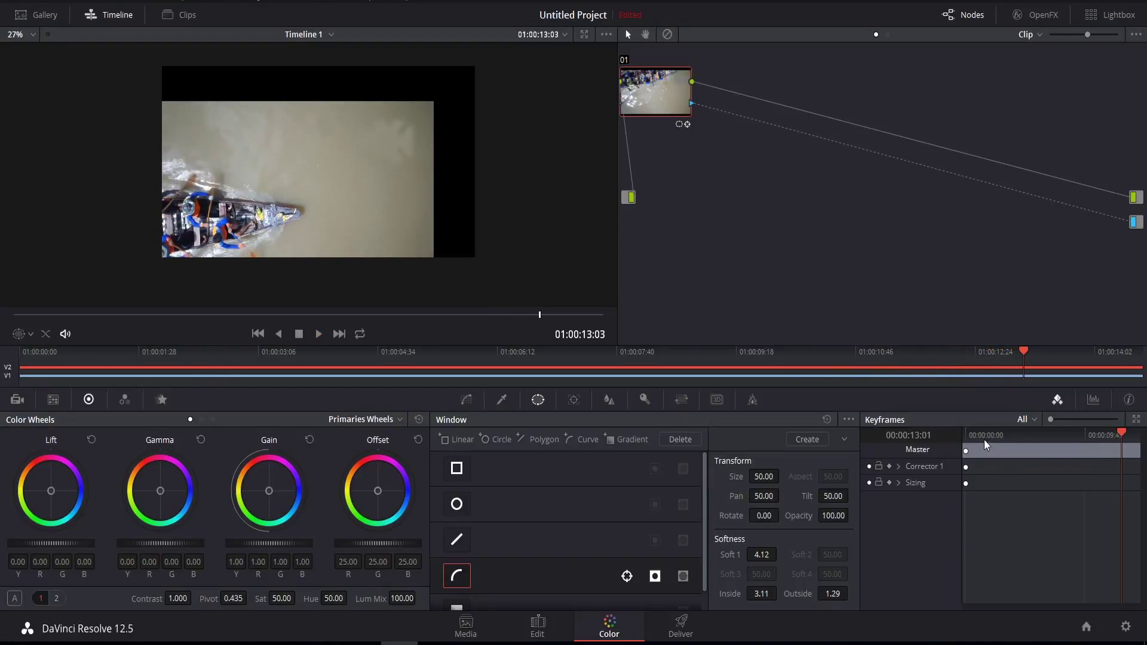
drag(832, 599, 829, 593)
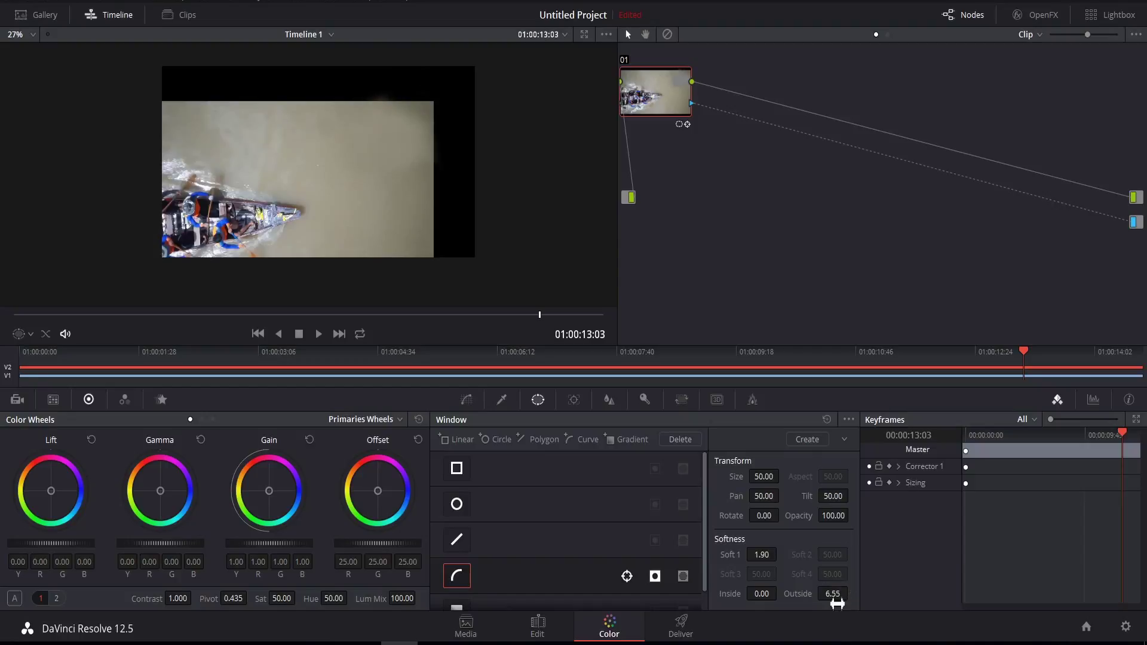
click(764, 596)
click(31, 314)
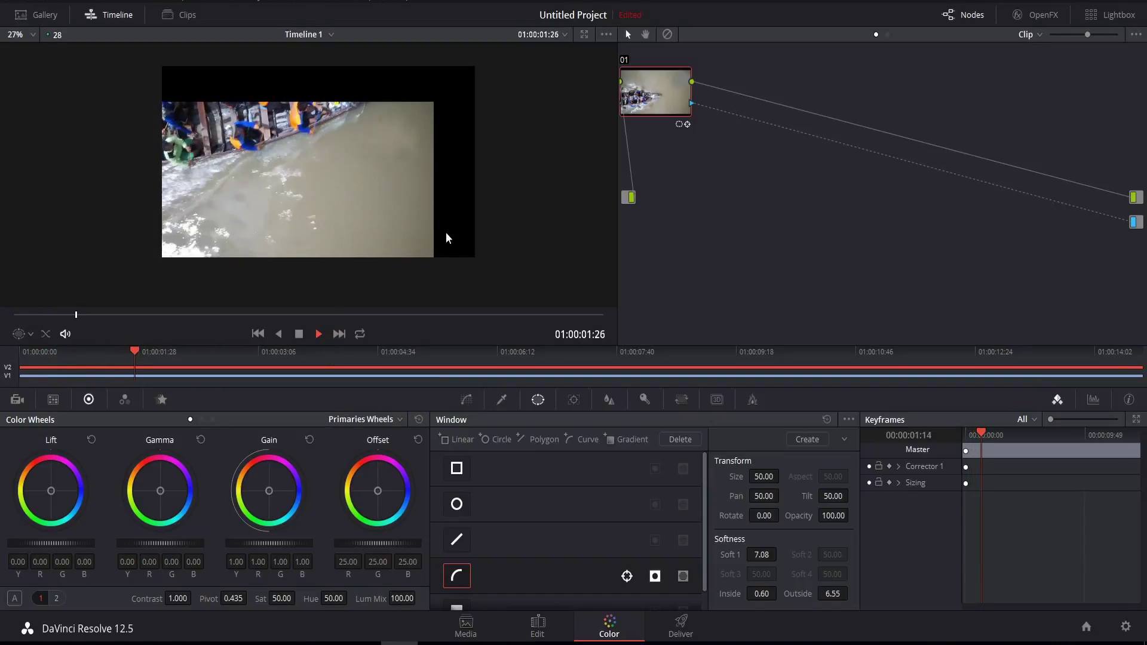
key(space)
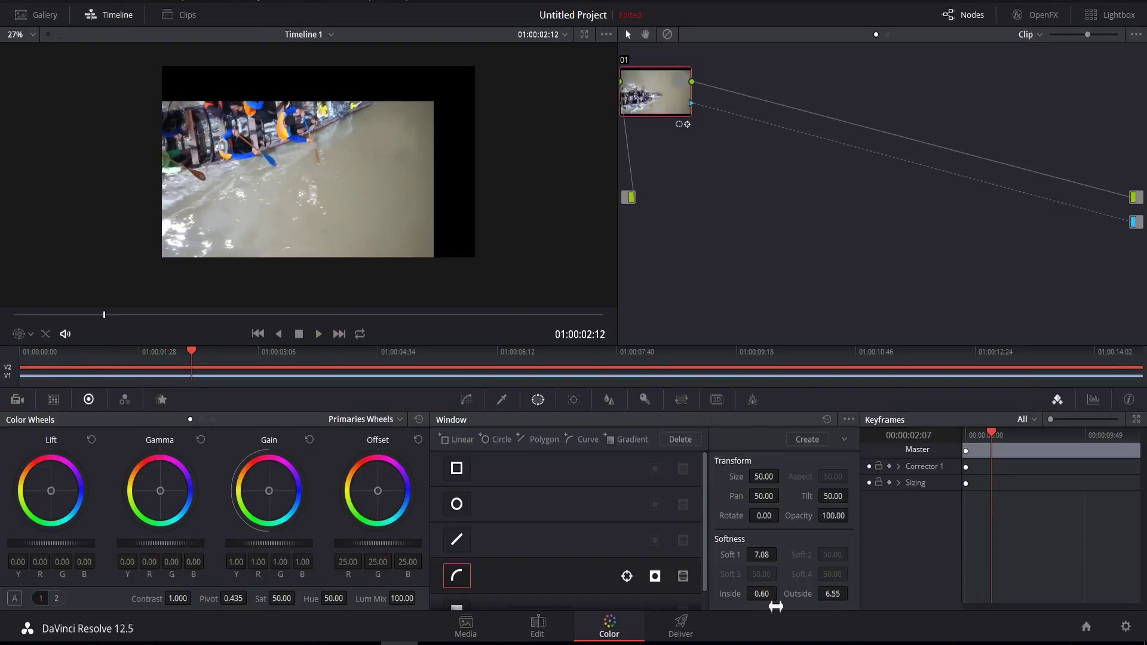
- Finish softness at Soft 1 4.13, Inside 1.72, Outside 2.06 and lock Corrector 1 and Sizing keyframes
mouse_move(775, 607)
mouse_down()
mouse_move(760, 591)
mouse_move(829, 600)
mouse_move(794, 555)
mouse_up()
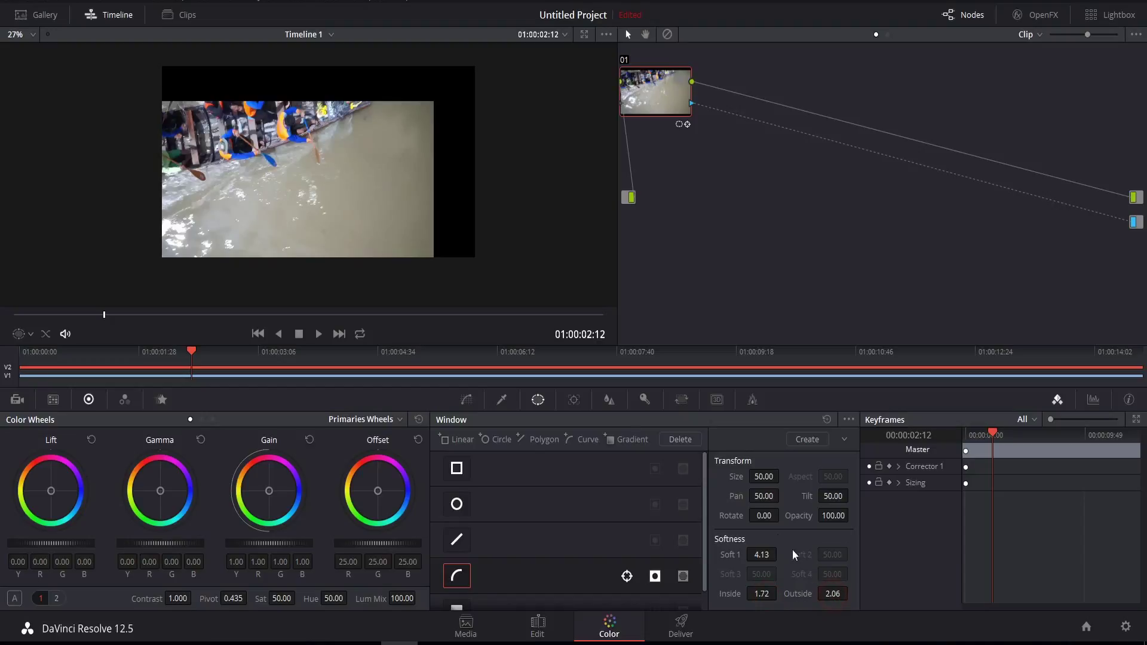
click(878, 467)
click(878, 482)
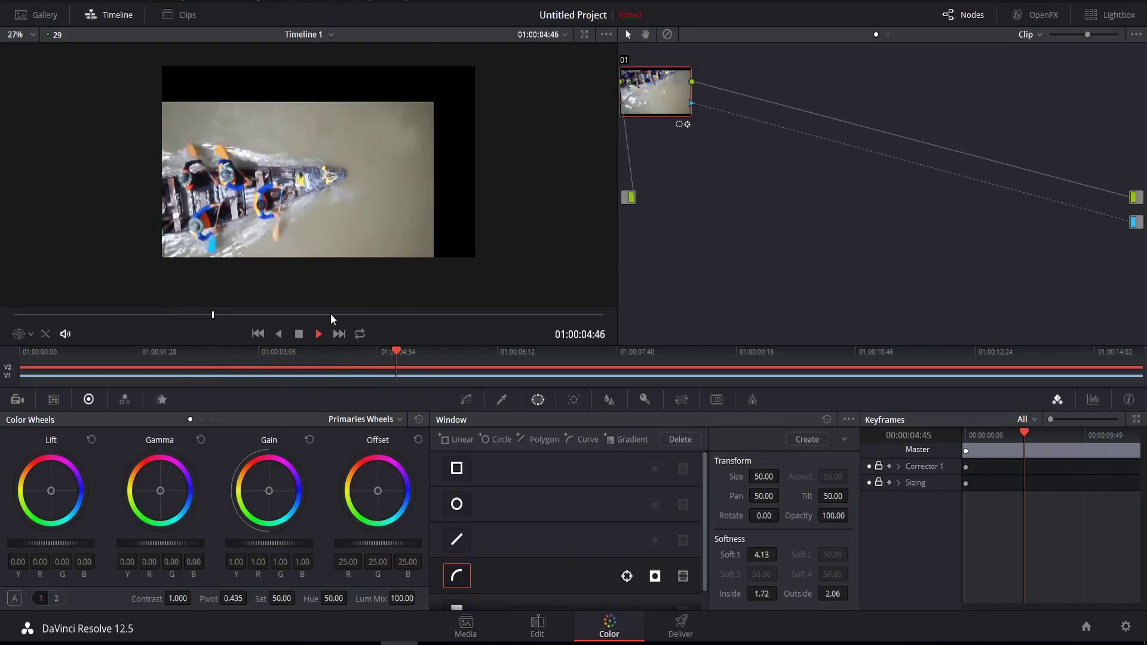
- Reset the Video 2 copy's Position to 0, 0 in the Edit page Inspector, then return to Color
key(space)
click(542, 632)
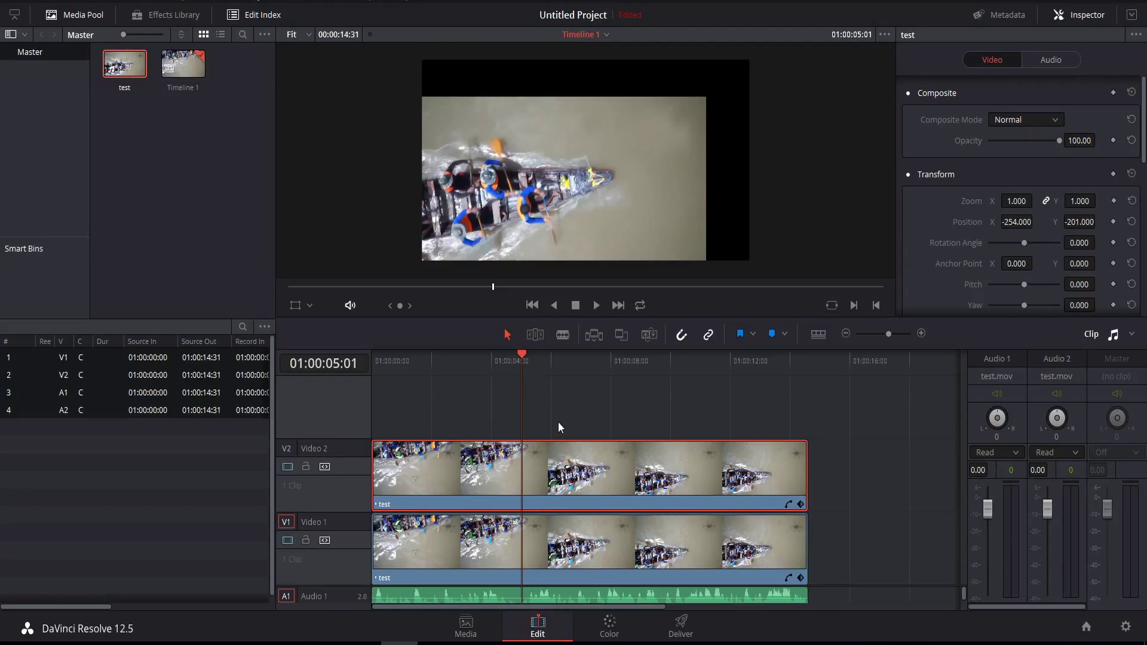
drag(581, 188, 594, 157)
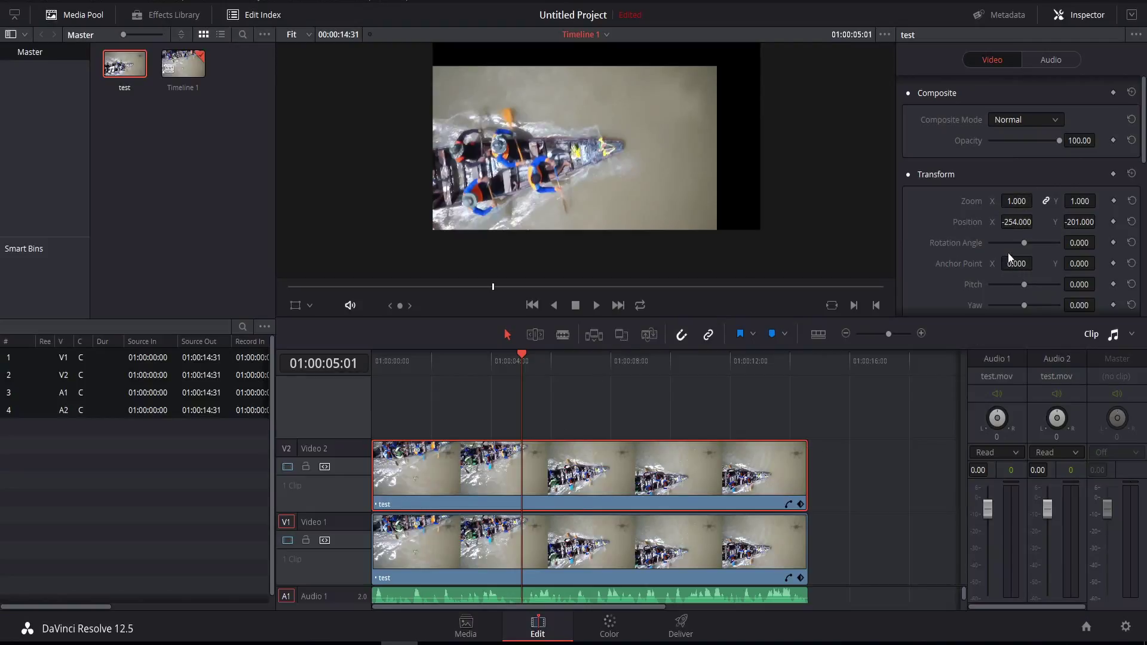
click(1130, 221)
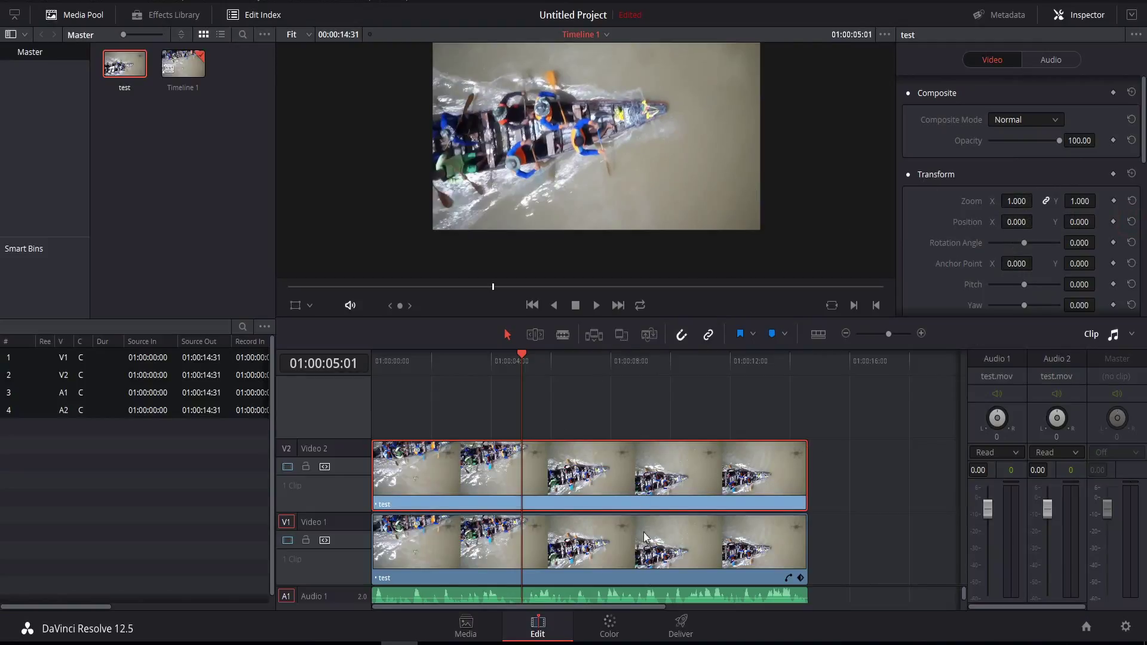
click(615, 633)
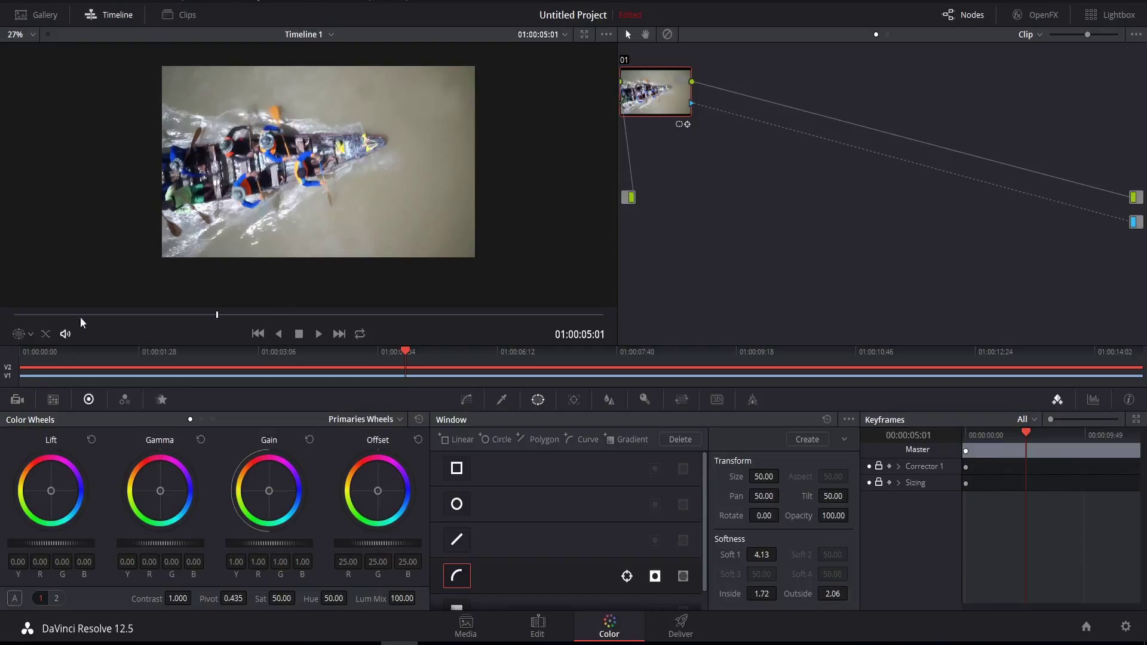
click(22, 315)
key(space)
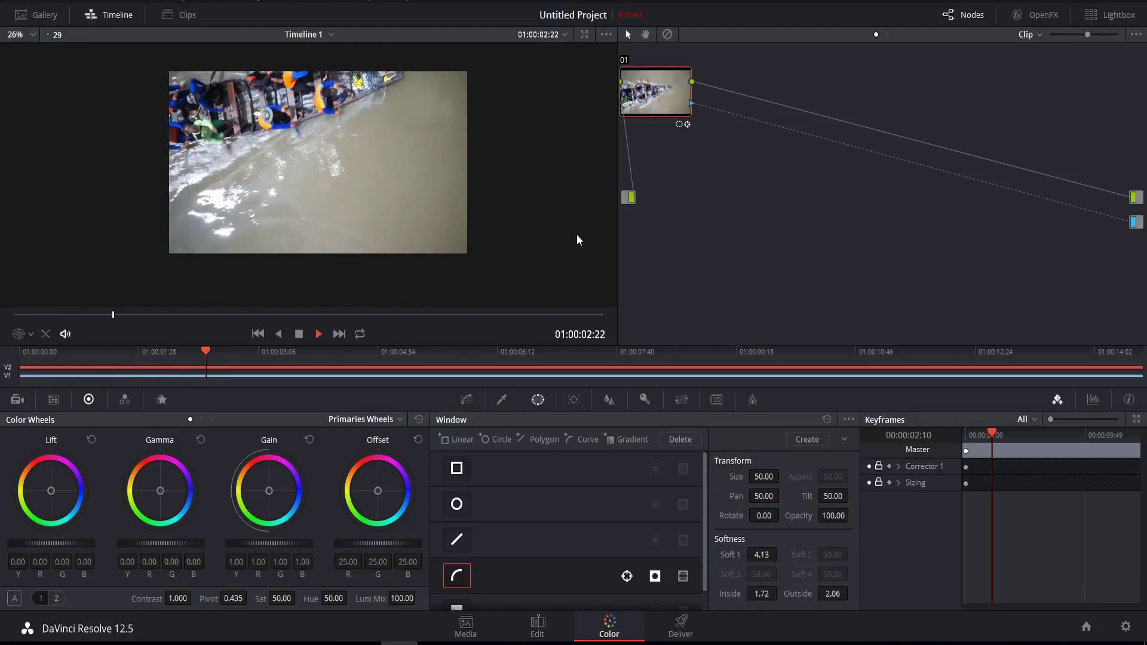
key(space)
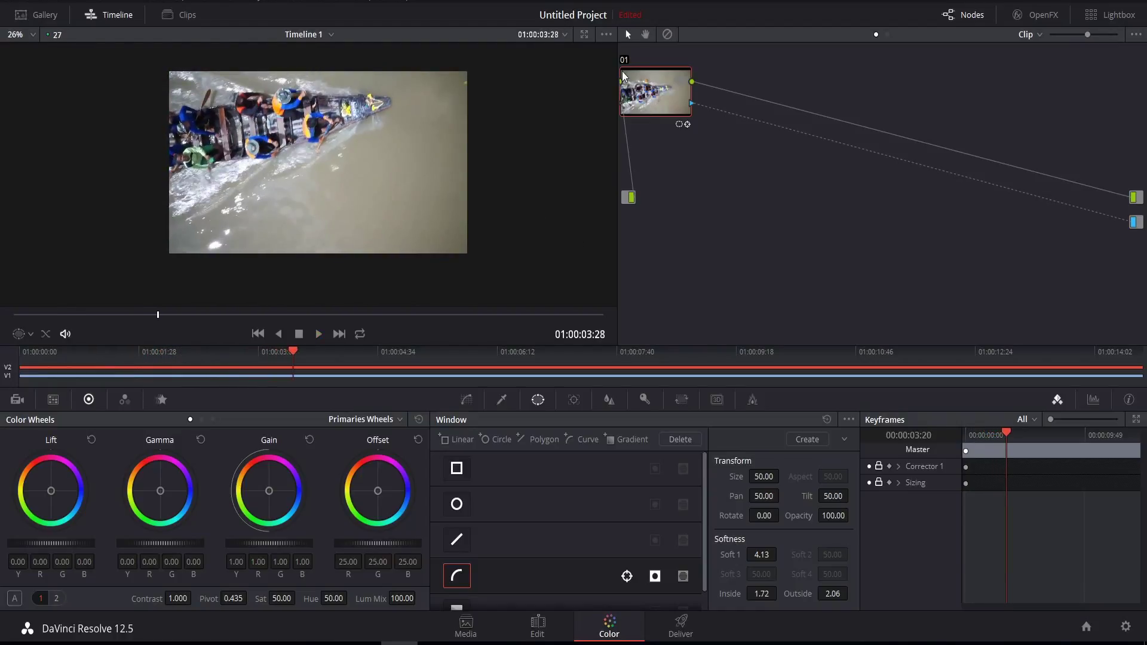
click(623, 76)
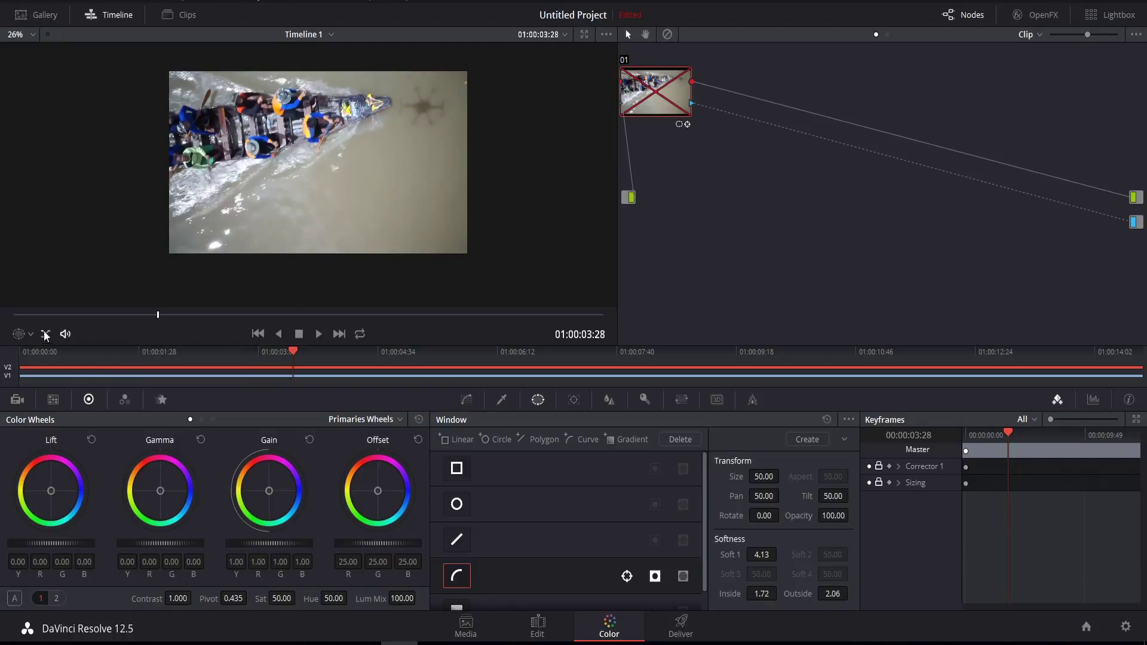
click(25, 314)
key(space)
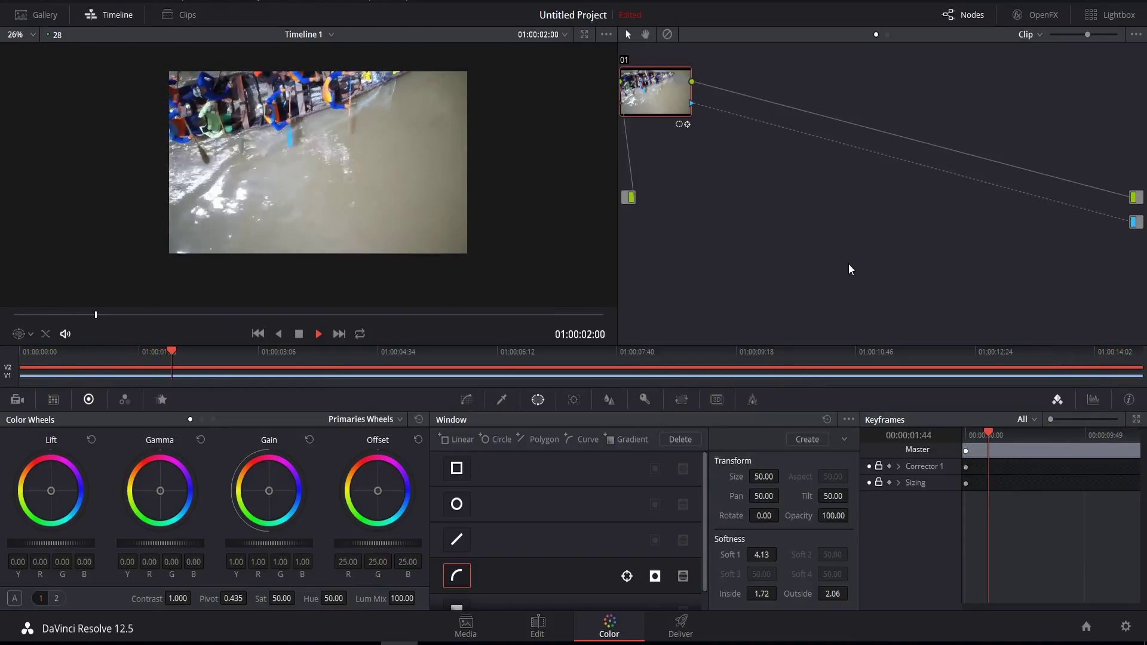
key(space)
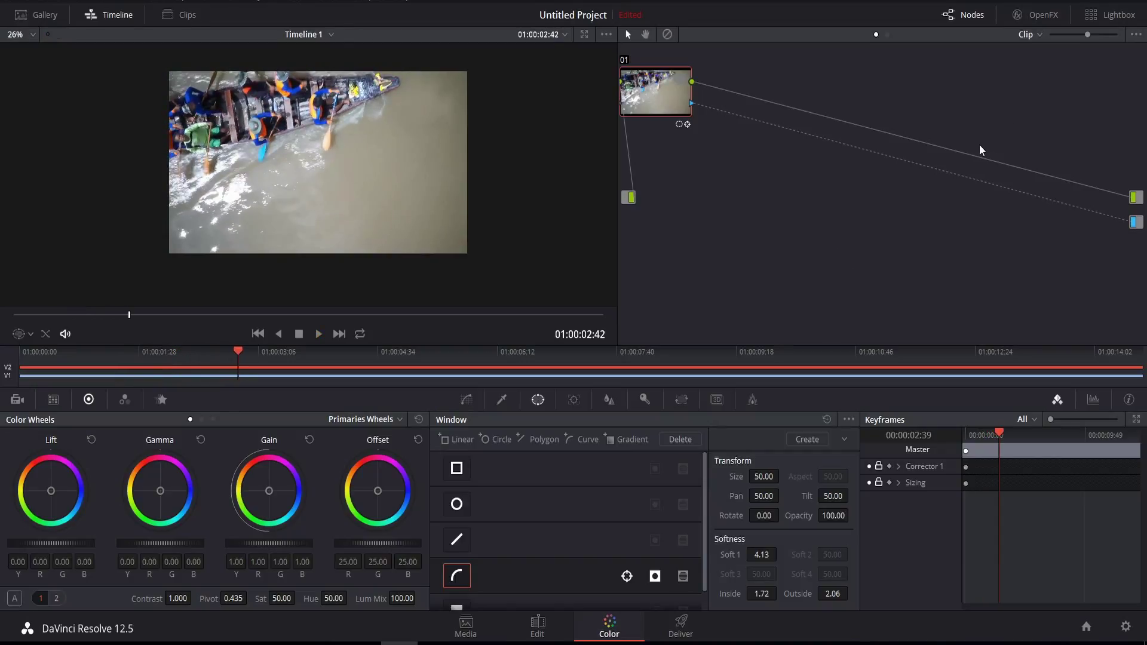